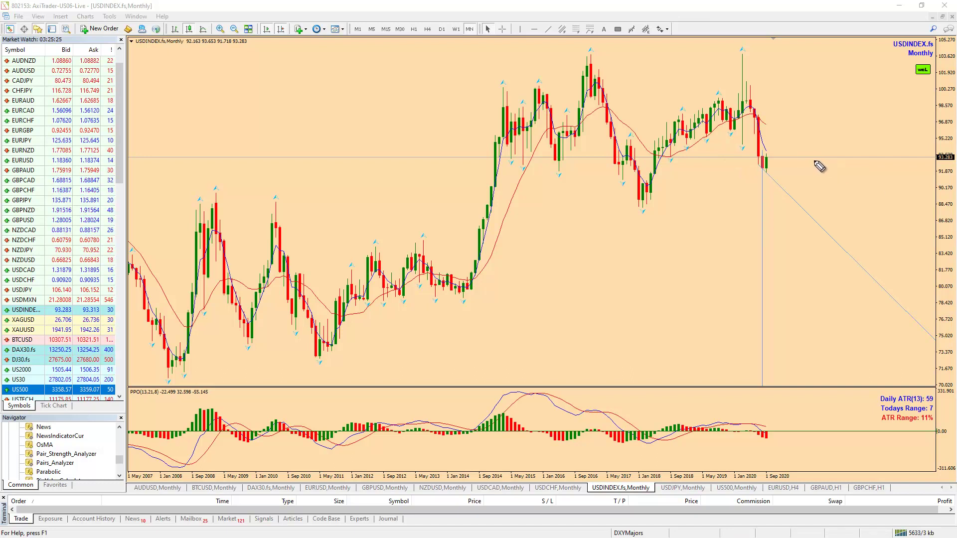
# Trace the latest decline on the USDINDEX monthly chart and highlight a horizontal support zone near 93 across the earlier lows
pyautogui.moveTo(762, 129); pyautogui.dragTo(777, 170)
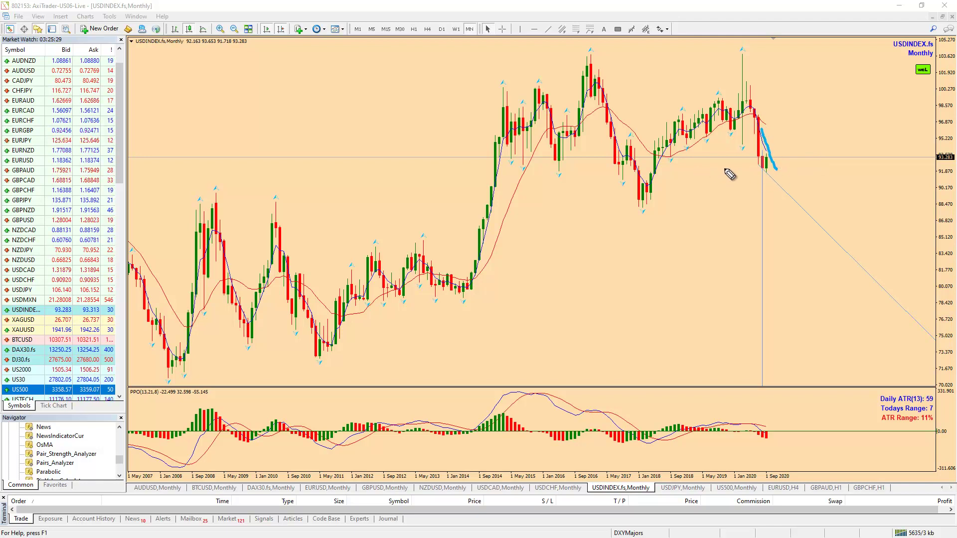
pyautogui.moveTo(477, 159); pyautogui.dragTo(805, 160)
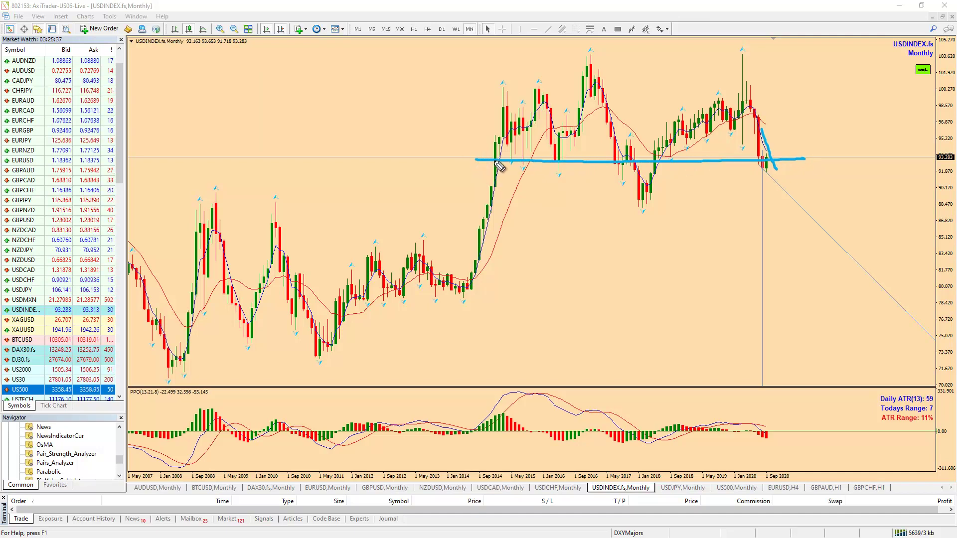
pyautogui.moveTo(500, 166)
pyautogui.mouseDown()
pyautogui.moveTo(603, 162)
pyautogui.moveTo(473, 158)
pyautogui.moveTo(783, 160)
pyautogui.mouseUp()
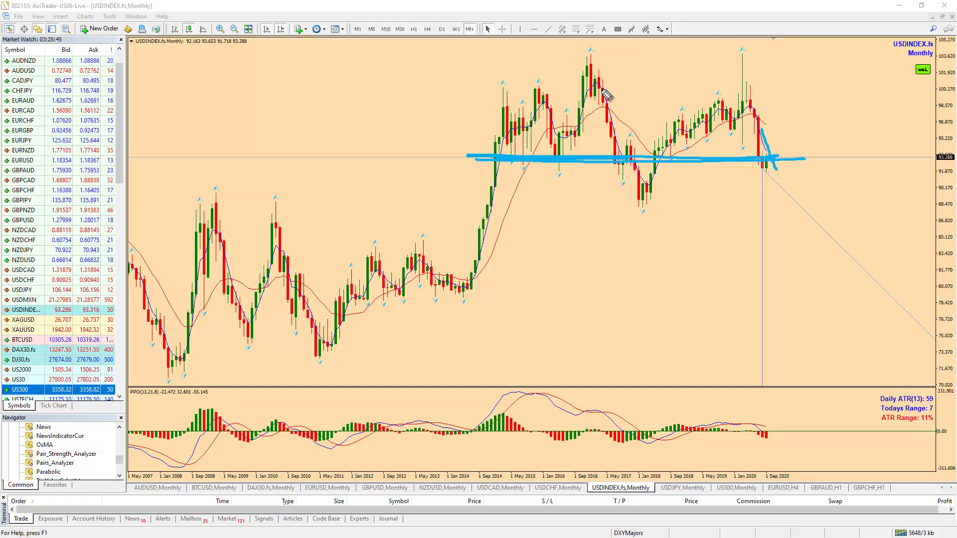
# Circle the 2017 and current price action at the marked support level, and clear the drawings
pyautogui.moveTo(629, 158)
pyautogui.mouseDown()
pyautogui.moveTo(634, 143)
pyautogui.moveTo(618, 172)
pyautogui.moveTo(640, 161)
pyautogui.moveTo(619, 155)
pyautogui.moveTo(642, 203)
pyautogui.mouseUp()
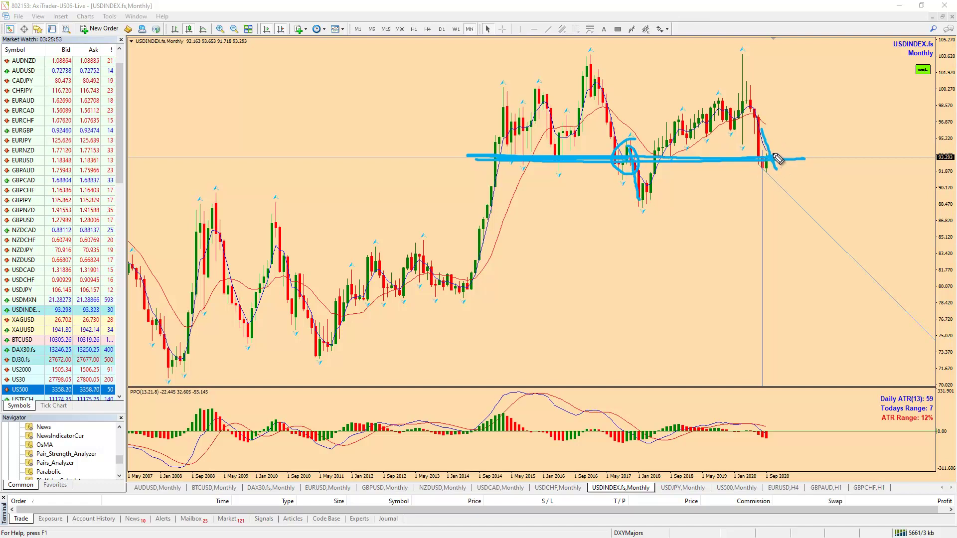
pyautogui.moveTo(775, 150)
pyautogui.mouseDown()
pyautogui.moveTo(780, 183)
pyautogui.moveTo(776, 153)
pyautogui.mouseUp()
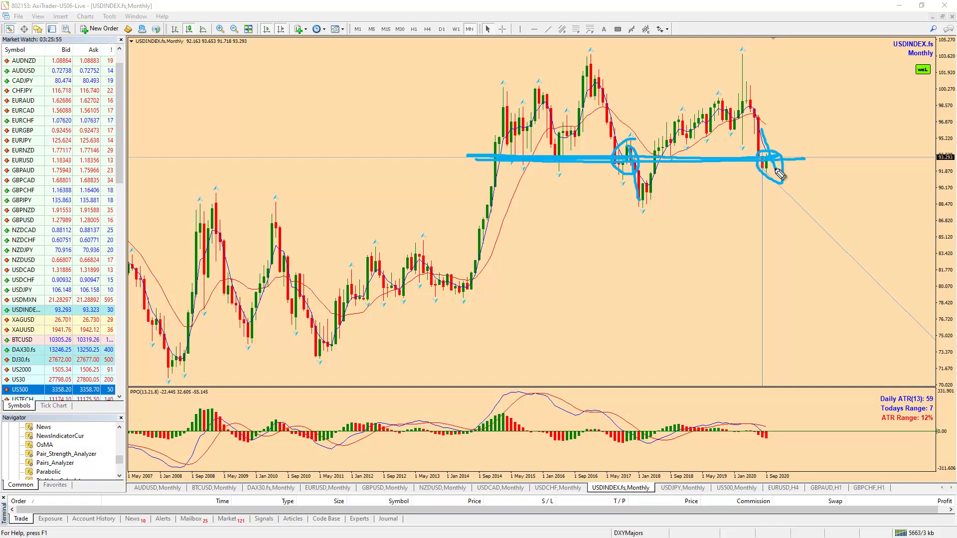
pyautogui.press('Escape')
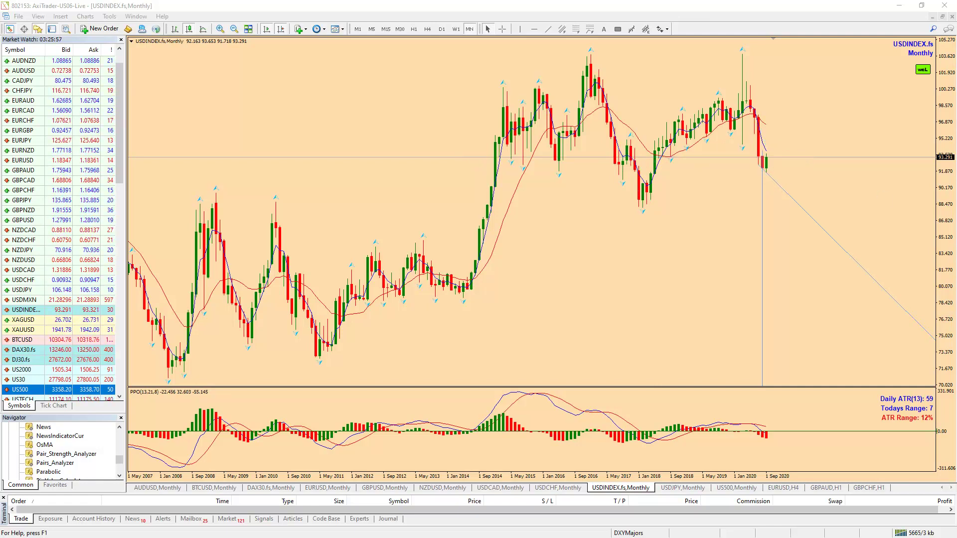
# Switch the USDINDEX chart to weekly, circle the most recent candles with their rebound traced, and clear the drawings
pyautogui.click(457, 28)
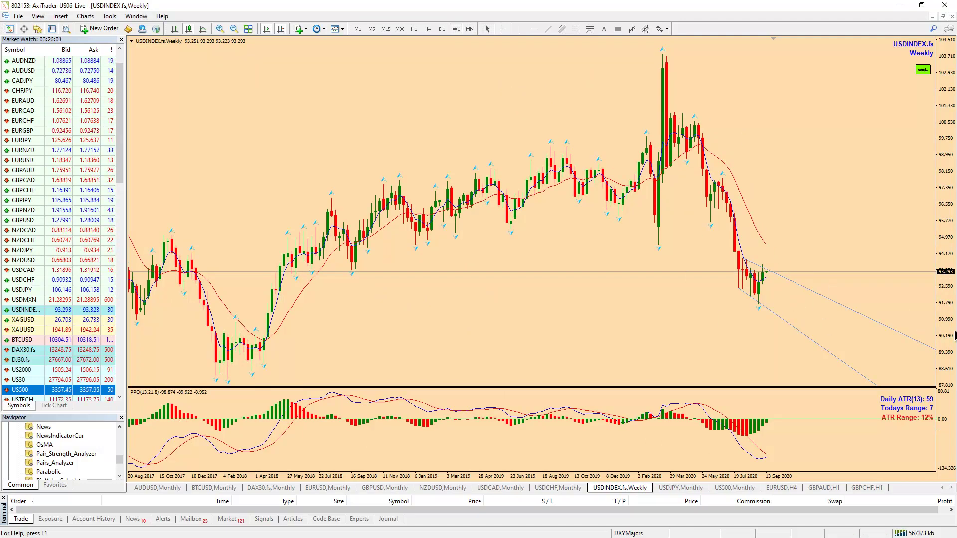
pyautogui.moveTo(792, 265)
pyautogui.mouseDown()
pyautogui.moveTo(757, 311)
pyautogui.moveTo(779, 272)
pyautogui.mouseUp()
pyautogui.moveTo(758, 306); pyautogui.dragTo(771, 260)
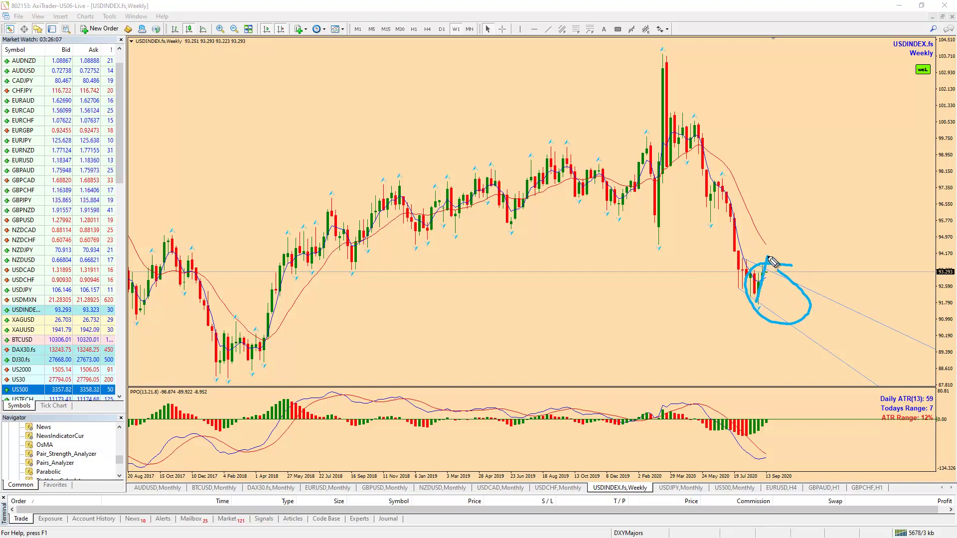
pyautogui.press('Escape')
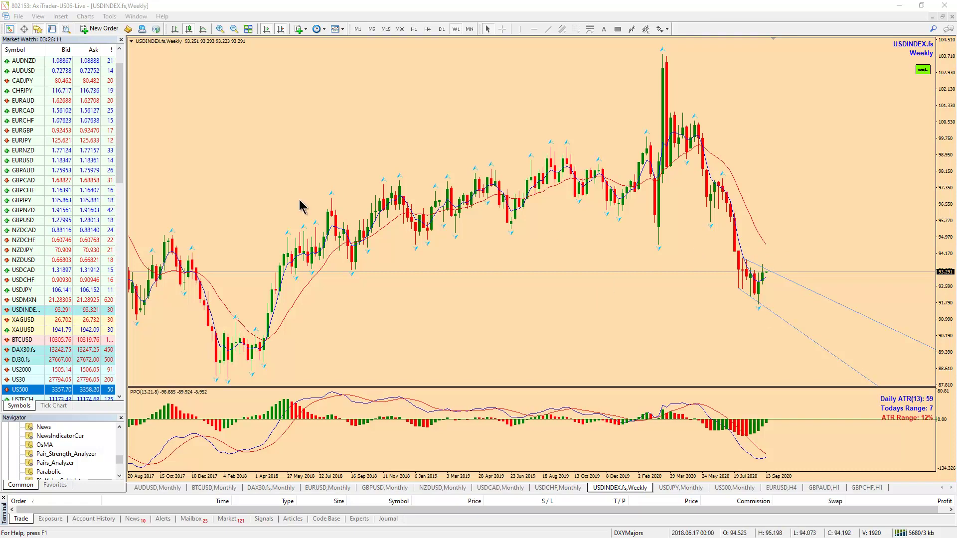
# Switch the USDINDEX chart to daily and trace the latest upswing plus the upper and lower boundaries of the recent channel
pyautogui.click(442, 29)
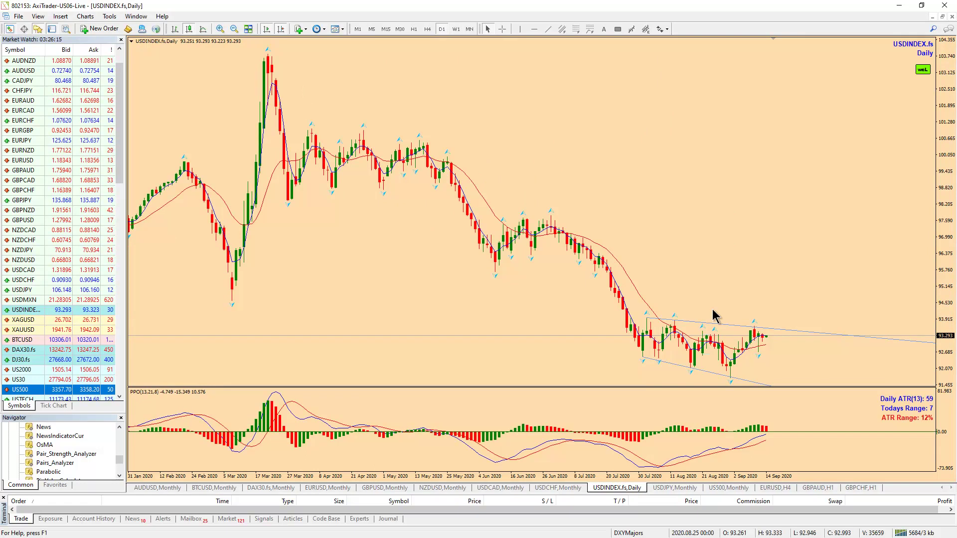
pyautogui.moveTo(769, 343)
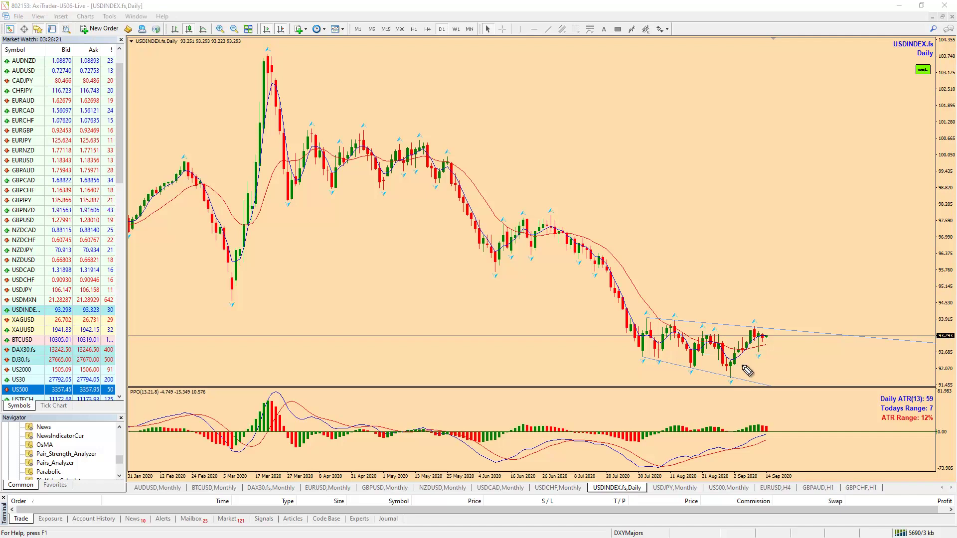
pyautogui.moveTo(729, 381); pyautogui.dragTo(756, 330)
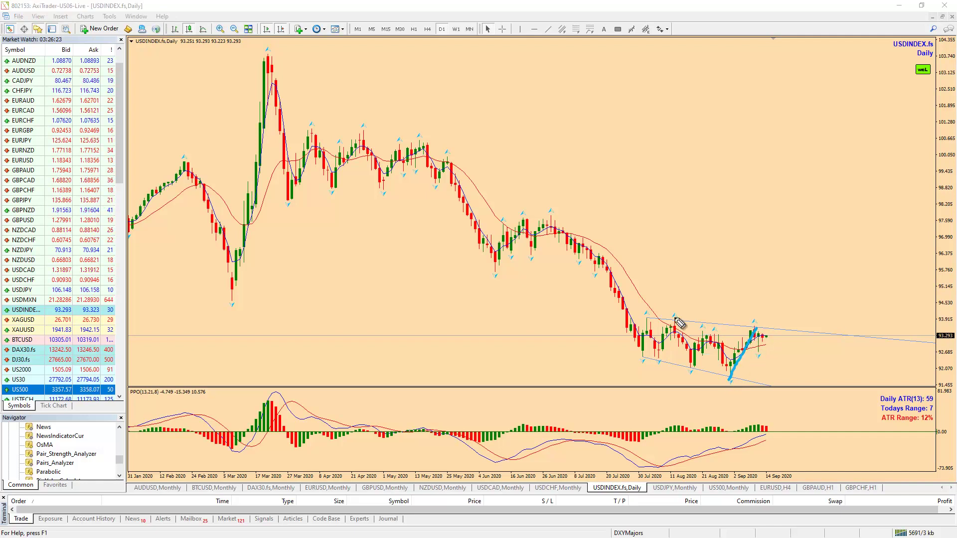
pyautogui.moveTo(632, 318); pyautogui.dragTo(813, 325)
pyautogui.moveTo(625, 352); pyautogui.dragTo(793, 385)
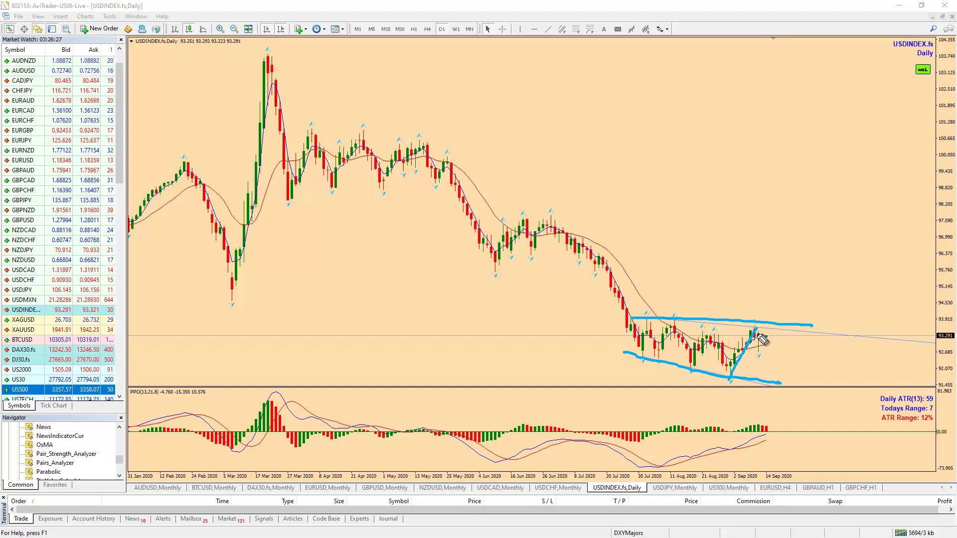
# Sketch a possible breakout above the channel and an alternative drop back into it, and clear the drawings
pyautogui.moveTo(757, 329)
pyautogui.mouseDown()
pyautogui.moveTo(763, 347)
pyautogui.moveTo(784, 296)
pyautogui.mouseUp()
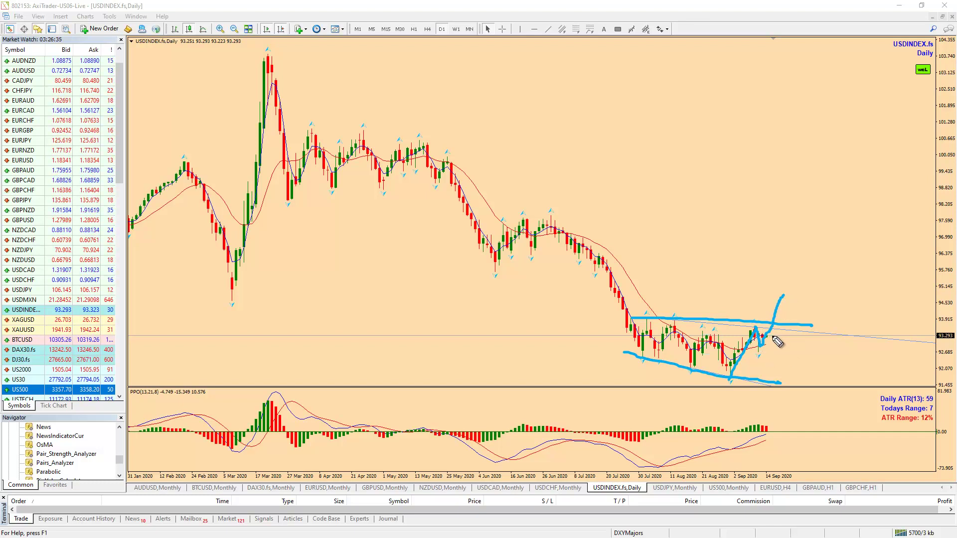
pyautogui.moveTo(771, 327); pyautogui.dragTo(782, 358)
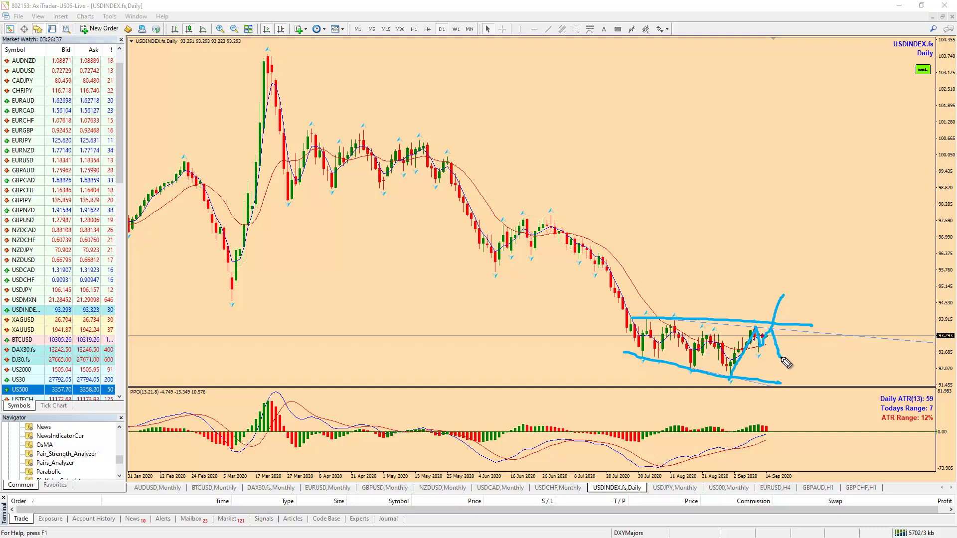
pyautogui.press('Escape')
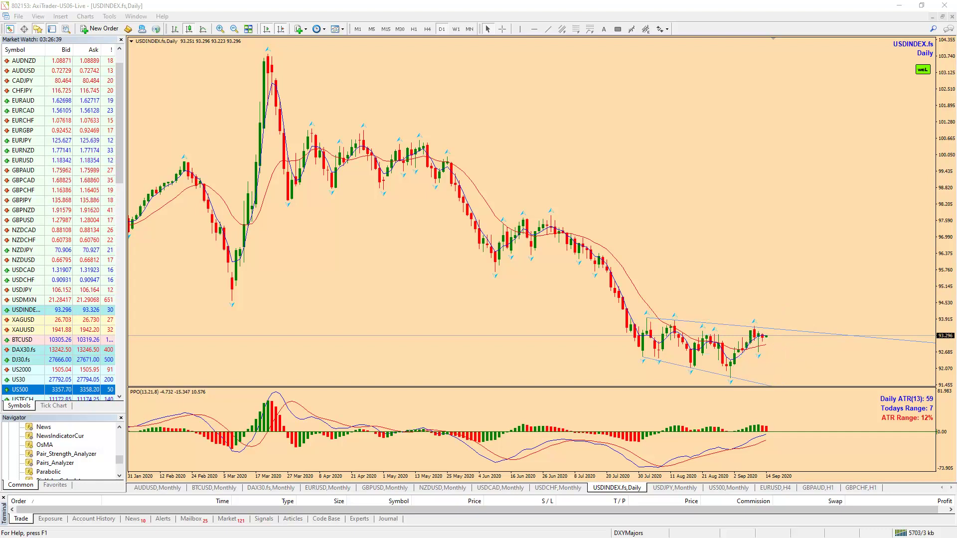
# Switch USDINDEX to the 4-hour chart, sketch the September swings with an upward arrow past a horizontal line at the high, and clear the drawings
pyautogui.click(432, 29)
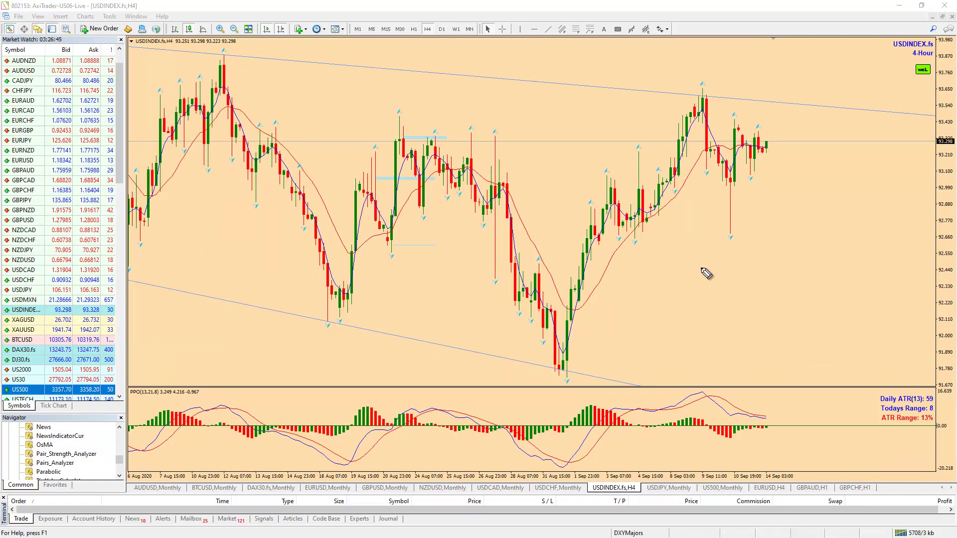
pyautogui.moveTo(703, 91)
pyautogui.mouseDown()
pyautogui.moveTo(737, 232)
pyautogui.moveTo(750, 139)
pyautogui.moveTo(768, 176)
pyautogui.moveTo(797, 70)
pyautogui.moveTo(785, 82)
pyautogui.moveTo(800, 104)
pyautogui.moveTo(797, 68)
pyautogui.mouseUp()
pyautogui.moveTo(667, 97); pyautogui.dragTo(846, 96)
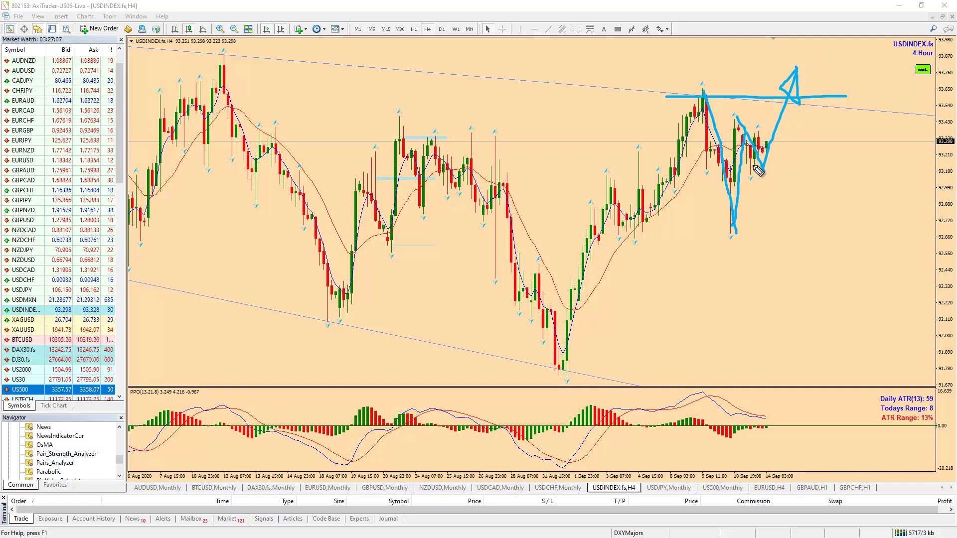
pyautogui.press('Escape')
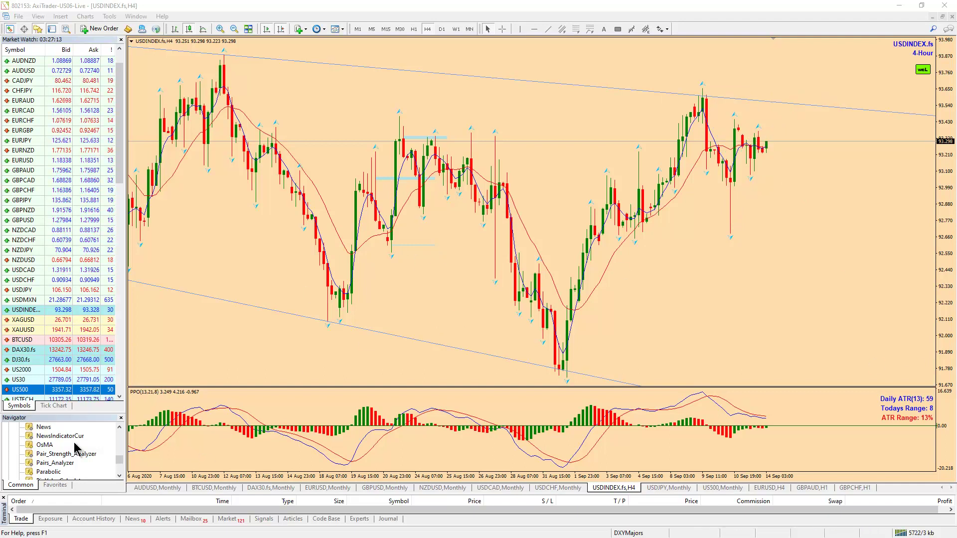
# View the AUDUSD monthly chart, and review EURUSD on its monthly and weekly charts
pyautogui.click(156, 488)
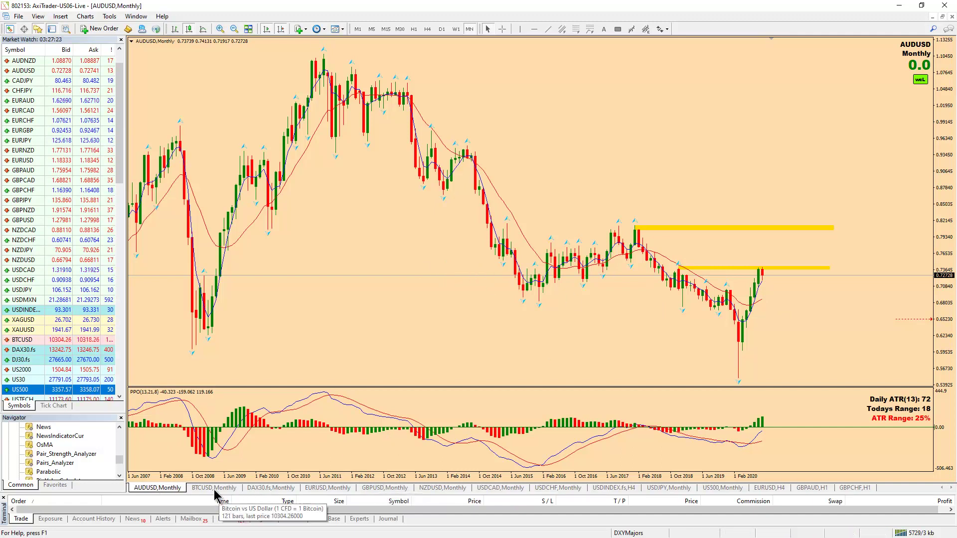
pyautogui.click(317, 488)
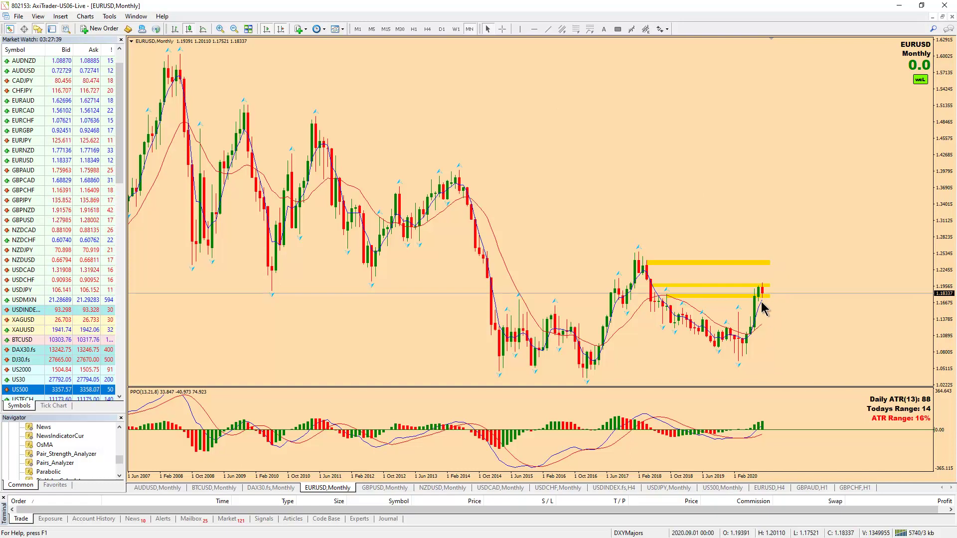
pyautogui.click(456, 29)
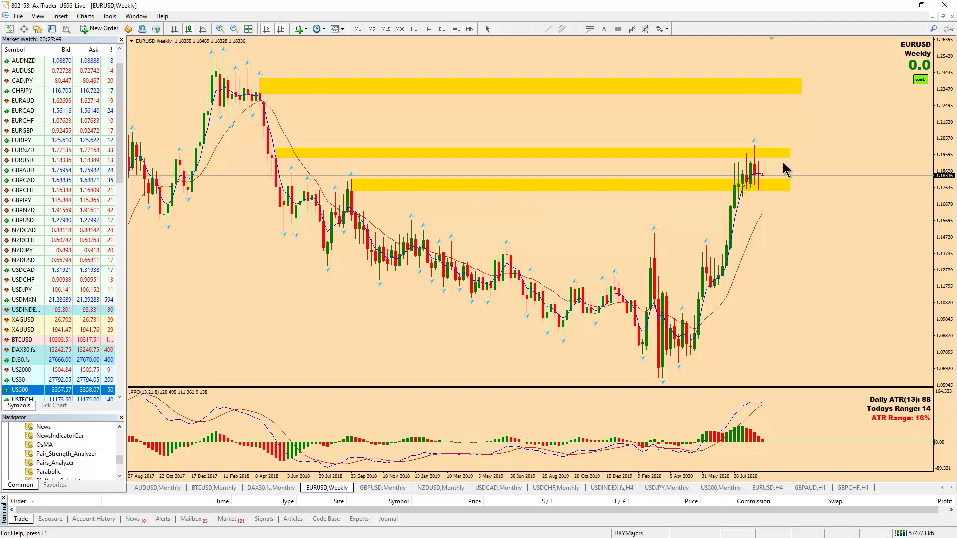
# Switch the EURUSD chart to daily and draw lines below and above the recent consolidation range
pyautogui.click(442, 29)
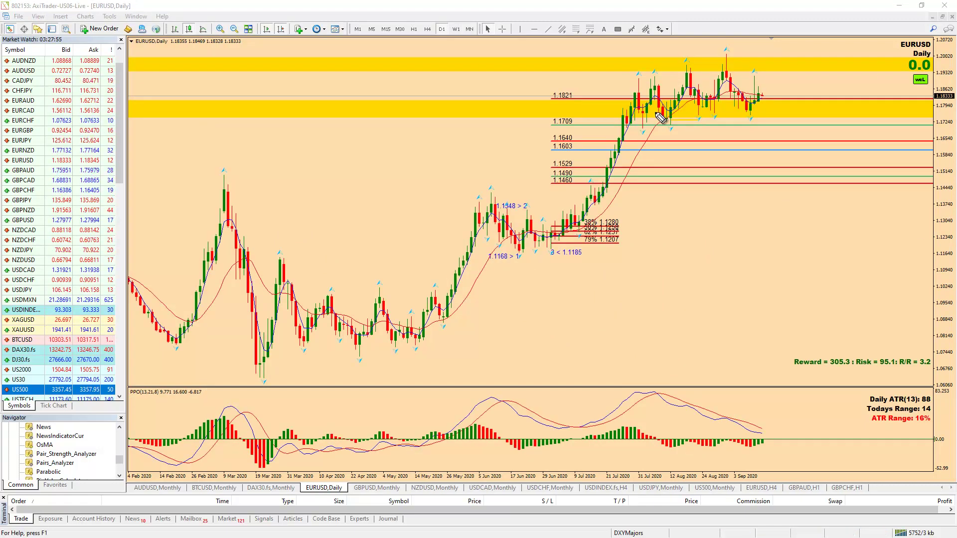
pyautogui.moveTo(633, 136); pyautogui.dragTo(807, 122)
pyautogui.moveTo(597, 79); pyautogui.dragTo(778, 45)
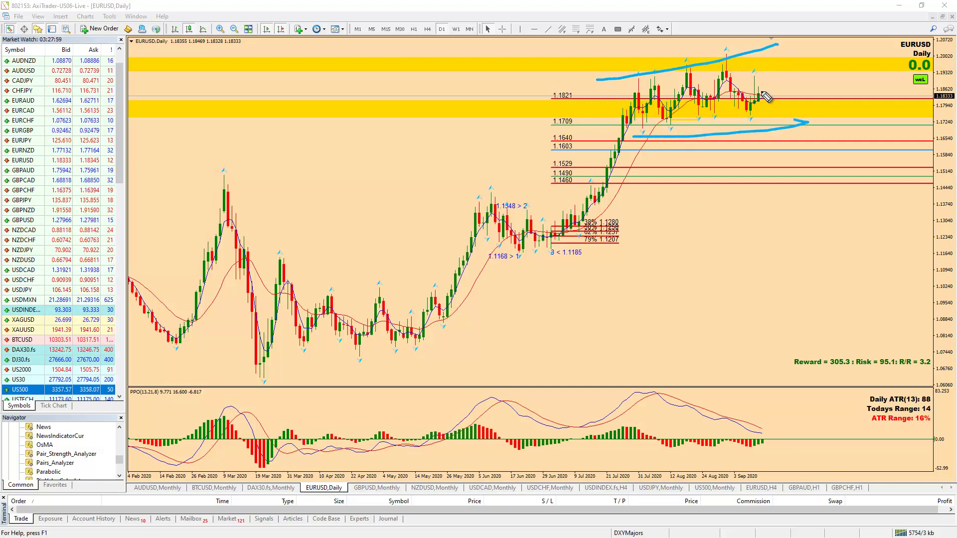
pyautogui.moveTo(764, 95); pyautogui.dragTo(783, 134)
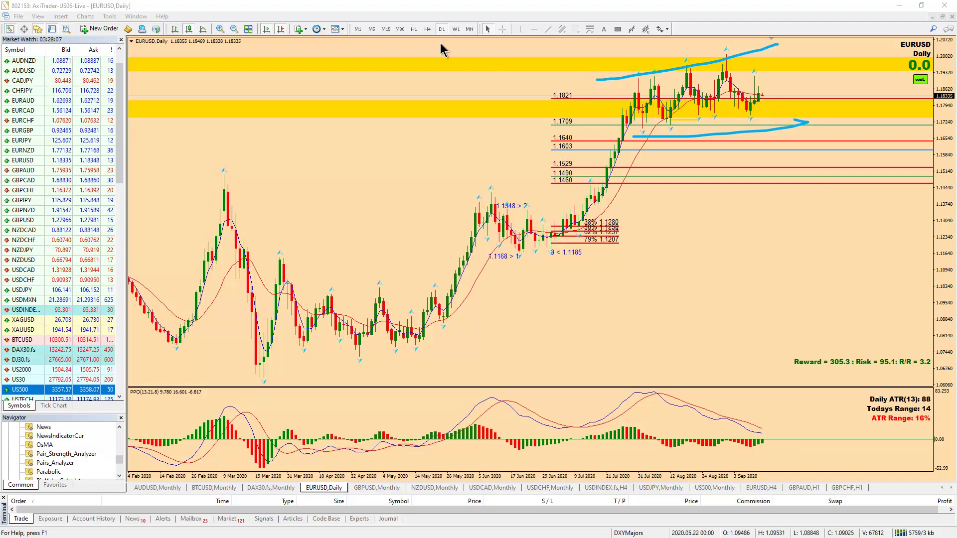
# On the EURUSD 4-hour chart, trace the September swings, sketch downward and upward projections from the latest candles, and clear the drawings
pyautogui.click(428, 29)
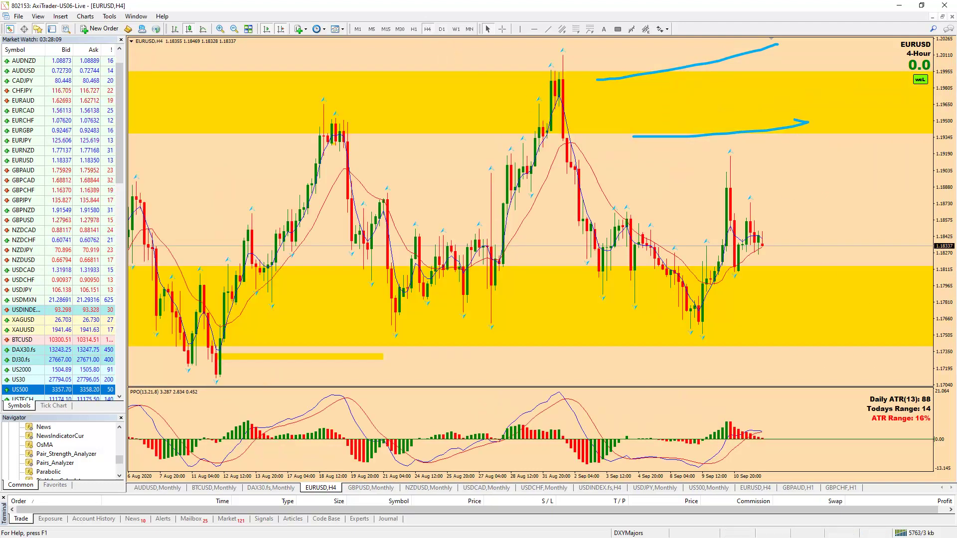
pyautogui.press('Escape')
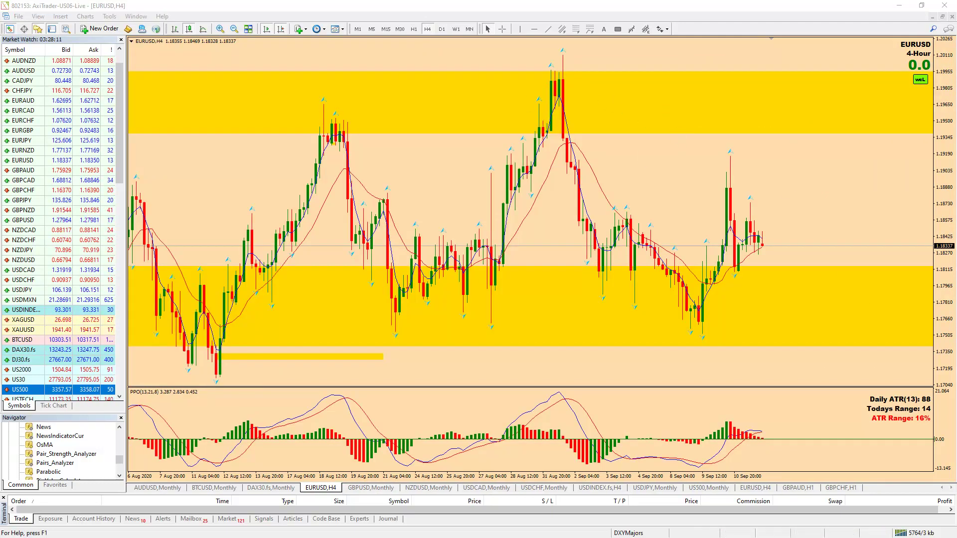
pyautogui.moveTo(561, 73)
pyautogui.mouseDown()
pyautogui.moveTo(691, 331)
pyautogui.moveTo(732, 185)
pyautogui.mouseUp()
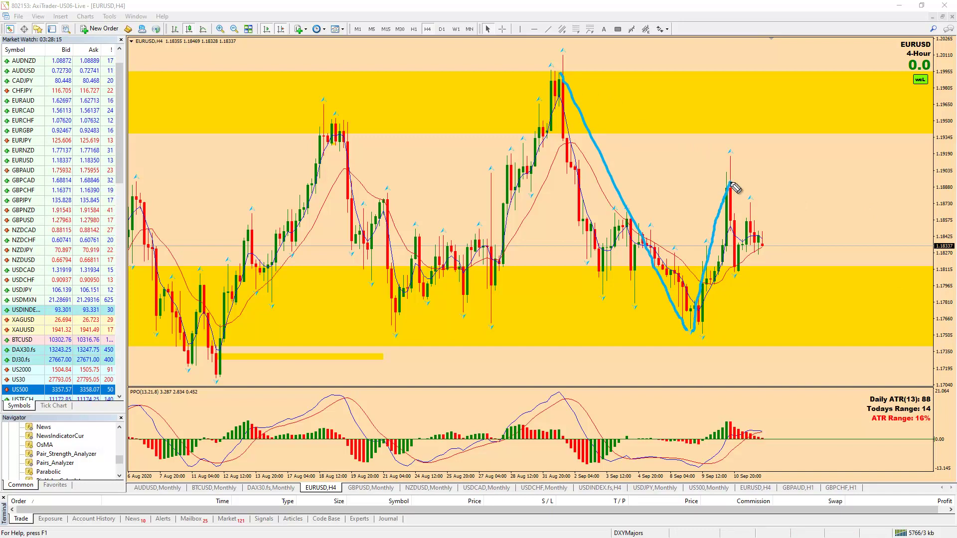
pyautogui.moveTo(561, 60)
pyautogui.mouseDown()
pyautogui.moveTo(699, 334)
pyautogui.moveTo(729, 159)
pyautogui.moveTo(728, 259)
pyautogui.moveTo(754, 221)
pyautogui.moveTo(797, 313)
pyautogui.mouseUp()
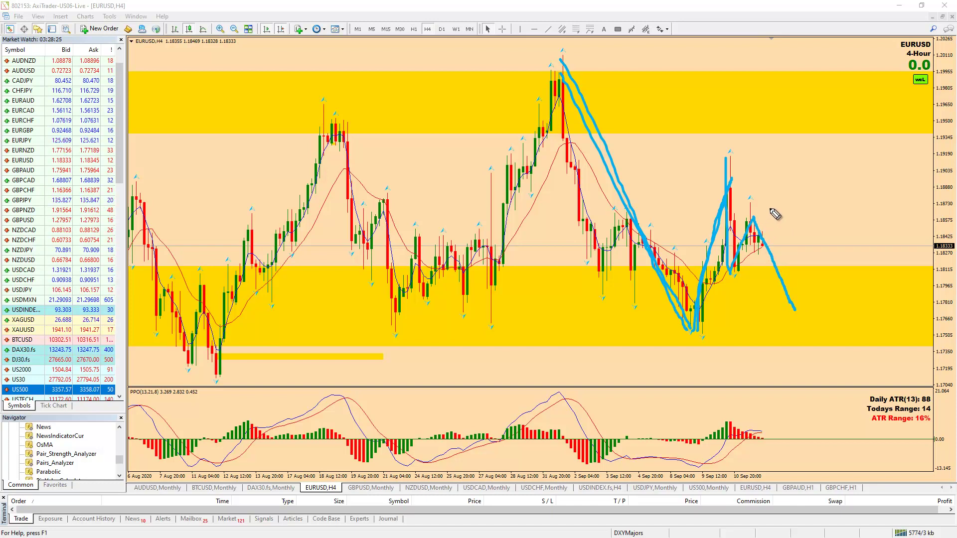
pyautogui.moveTo(763, 211); pyautogui.dragTo(802, 144)
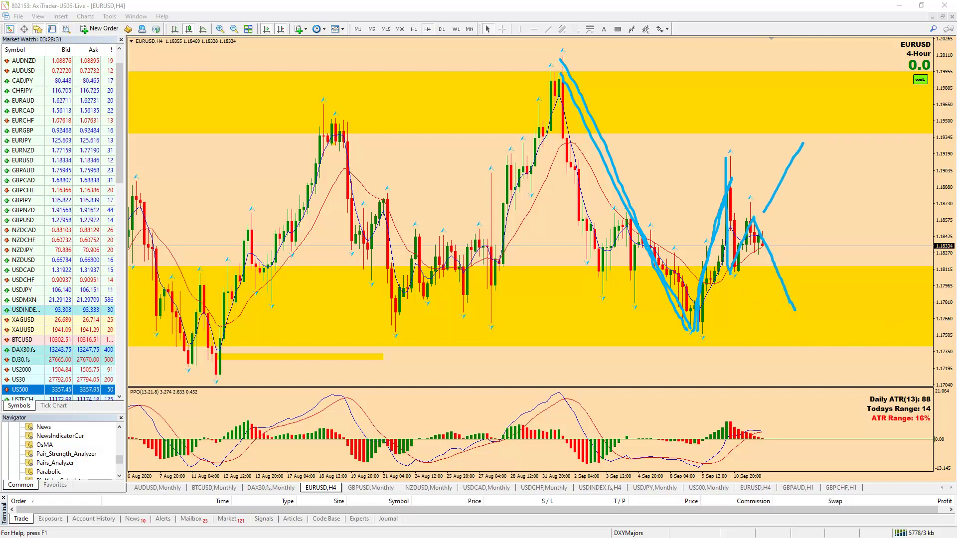
pyautogui.press('Escape')
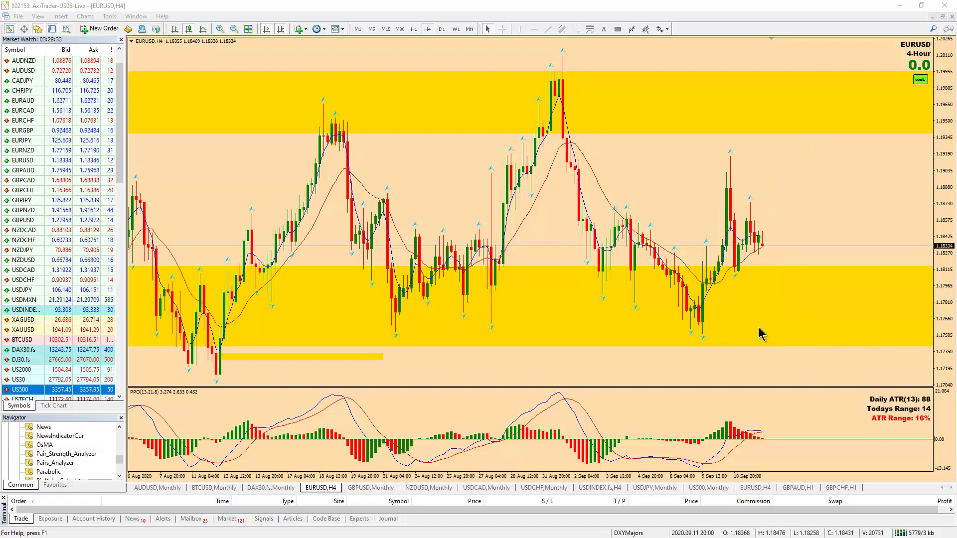
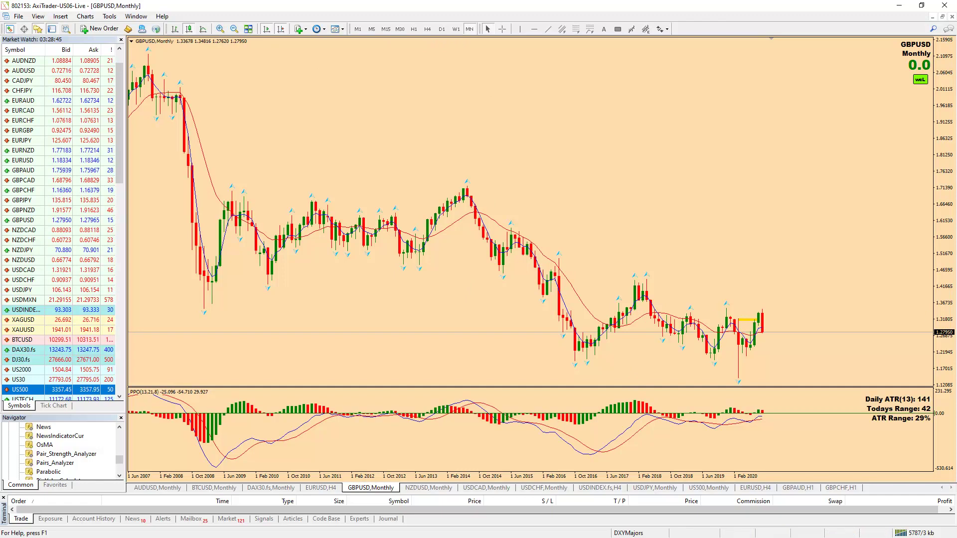
# Draw a horizontal line across the recent highs on the GBPUSD monthly chart, and clear it
pyautogui.hotkey('ctrl', '2')
pyautogui.moveTo(670, 310); pyautogui.dragTo(798, 310)
pyautogui.press('Escape')
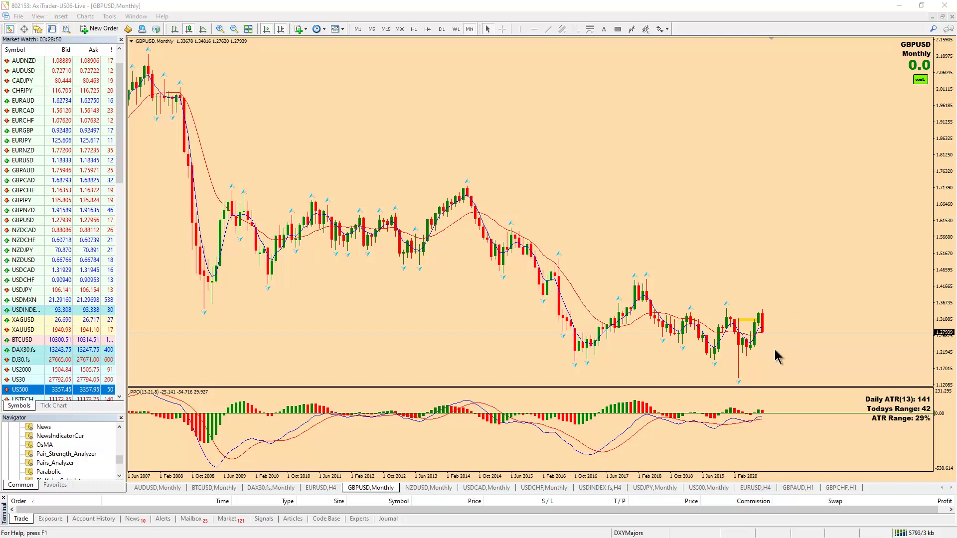
# Switch the GBPUSD chart to weekly and draw a long horizontal level line at the current price
pyautogui.click(456, 29)
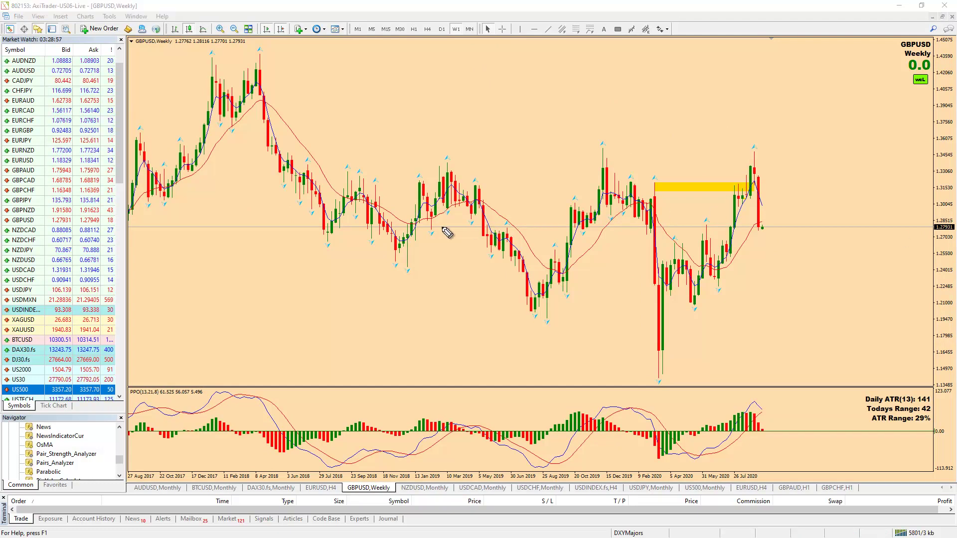
pyautogui.moveTo(341, 231); pyautogui.dragTo(814, 232)
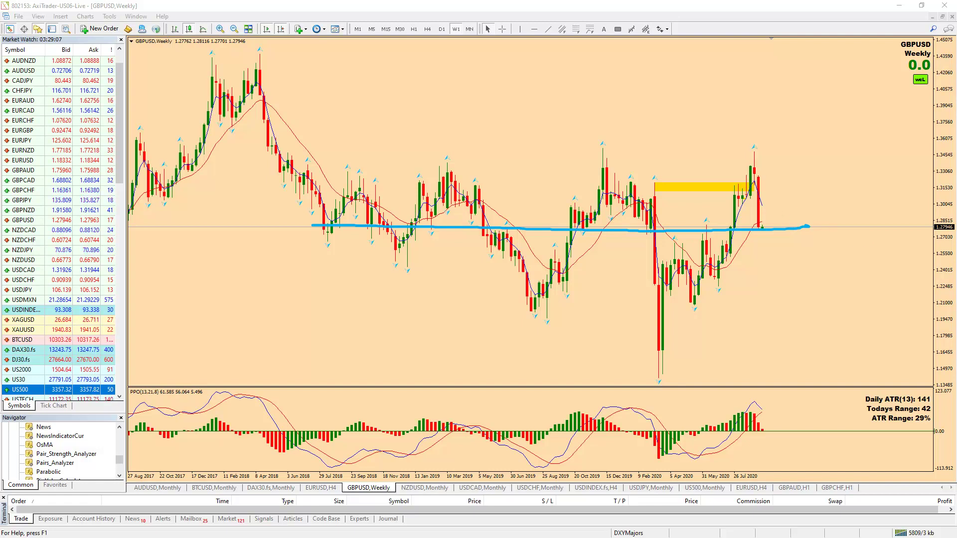
# Replace the GBPUSD weekly level line with a trace of the upswings since the spring low and an upward projection arrow, and clear it
pyautogui.press('BackSpace')
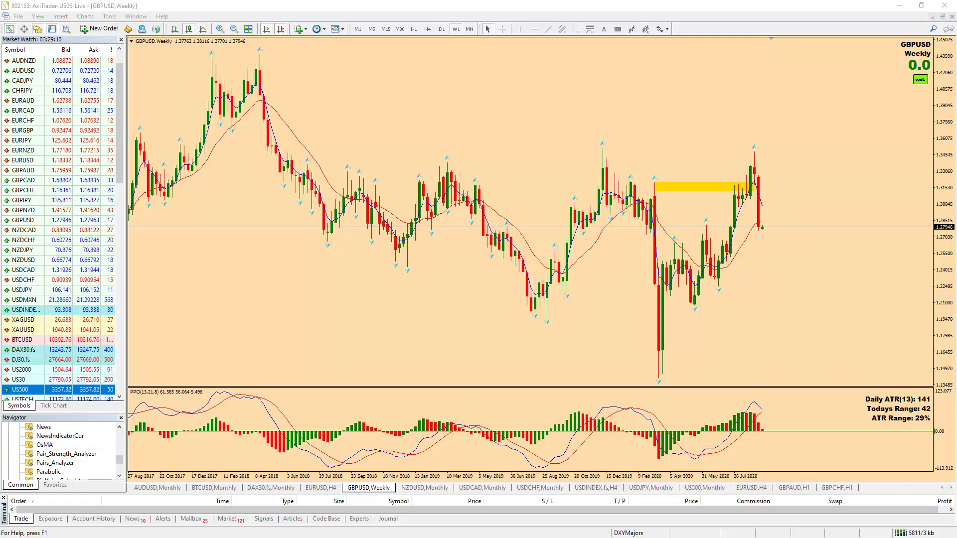
pyautogui.moveTo(690, 308)
pyautogui.mouseDown()
pyautogui.moveTo(703, 276)
pyautogui.moveTo(720, 279)
pyautogui.moveTo(757, 159)
pyautogui.moveTo(765, 231)
pyautogui.moveTo(799, 138)
pyautogui.moveTo(790, 145)
pyautogui.moveTo(806, 160)
pyautogui.moveTo(799, 137)
pyautogui.mouseUp()
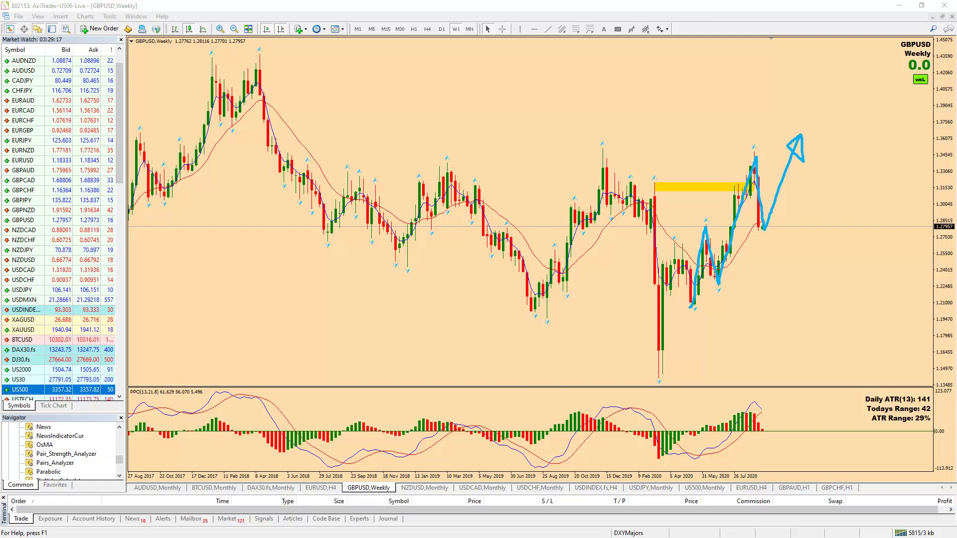
pyautogui.press('Escape')
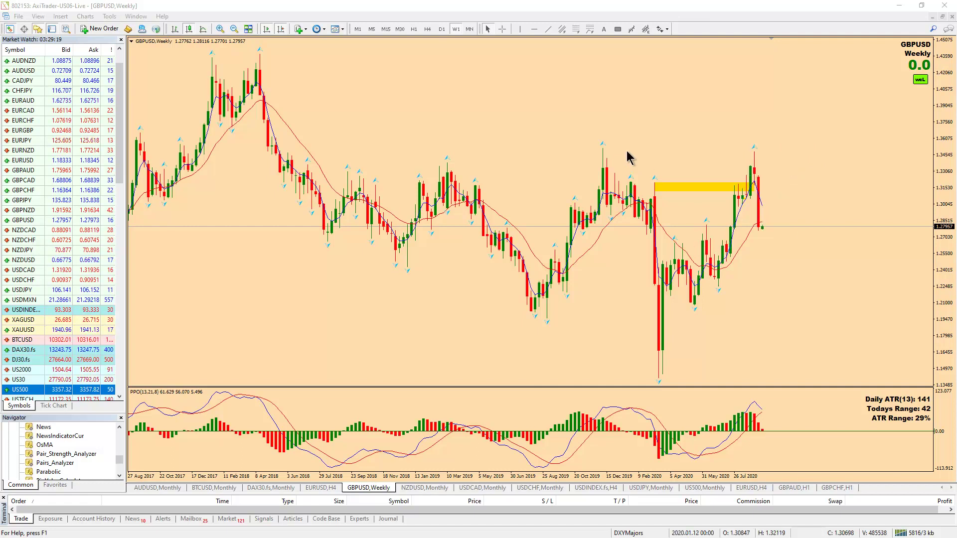
# Examine the GBPUSD pair on the daily and 4-hour charts and return to daily
pyautogui.click(442, 29)
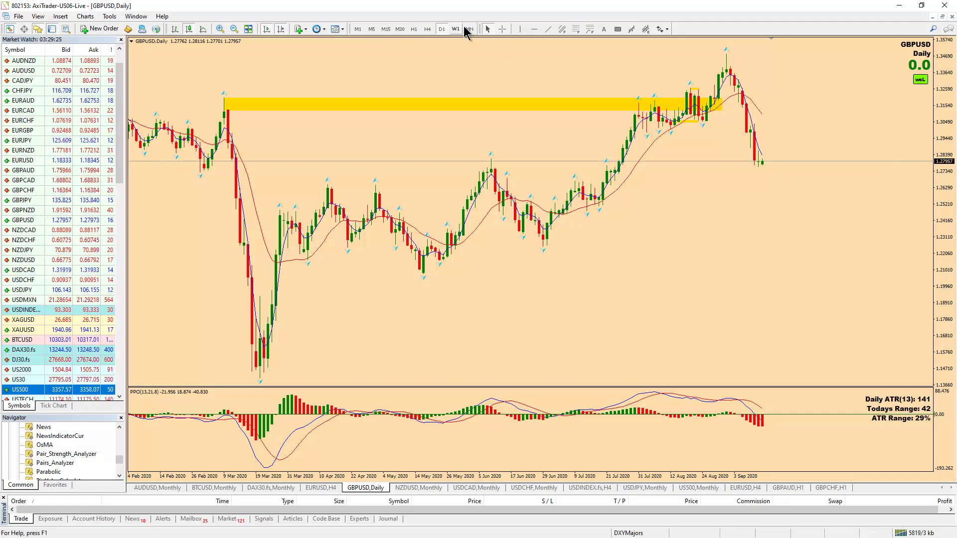
pyautogui.click(430, 26)
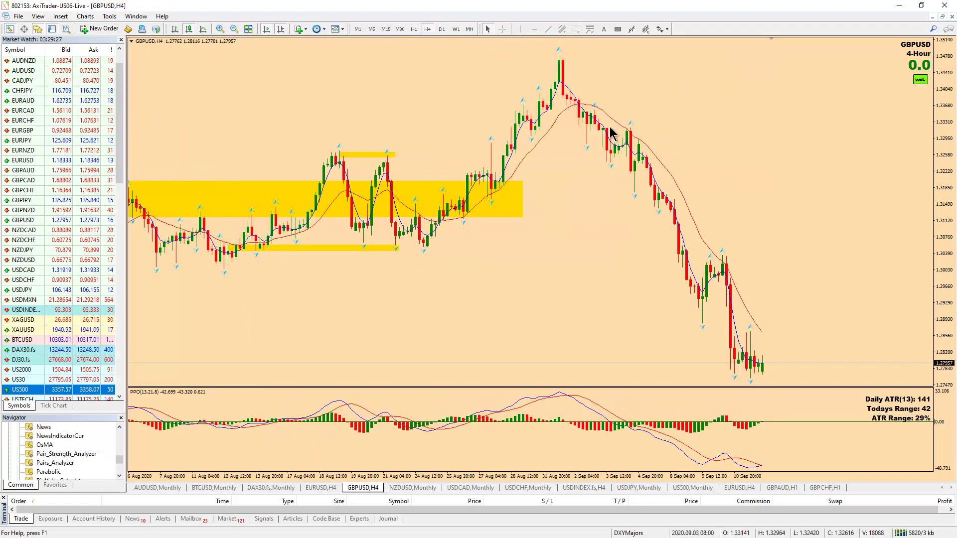
pyautogui.click(441, 29)
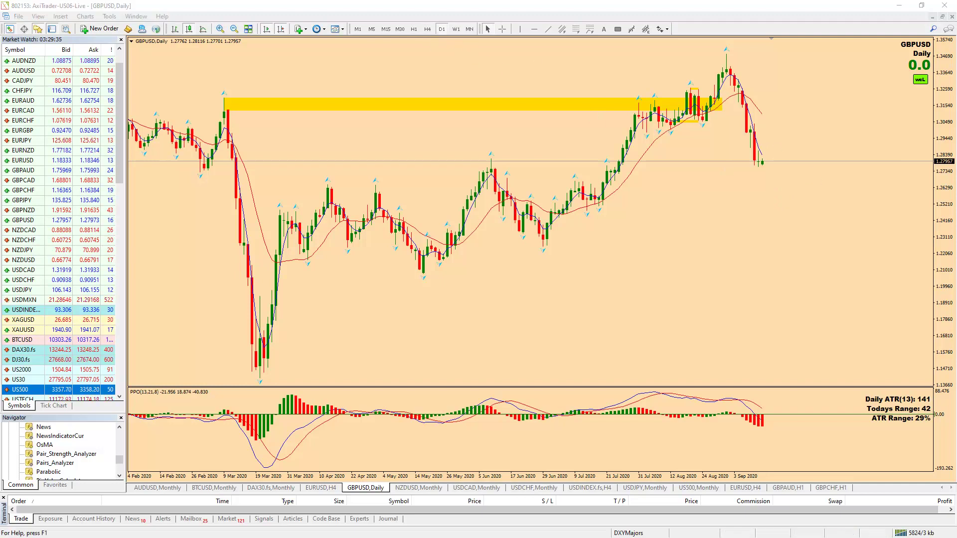
# Trace the September decline on the GBPUSD daily chart with a downward projection, draw a horizontal line at the July lows, and clear both
pyautogui.moveTo(723, 56); pyautogui.dragTo(778, 202)
pyautogui.moveTo(589, 210); pyautogui.dragTo(824, 211)
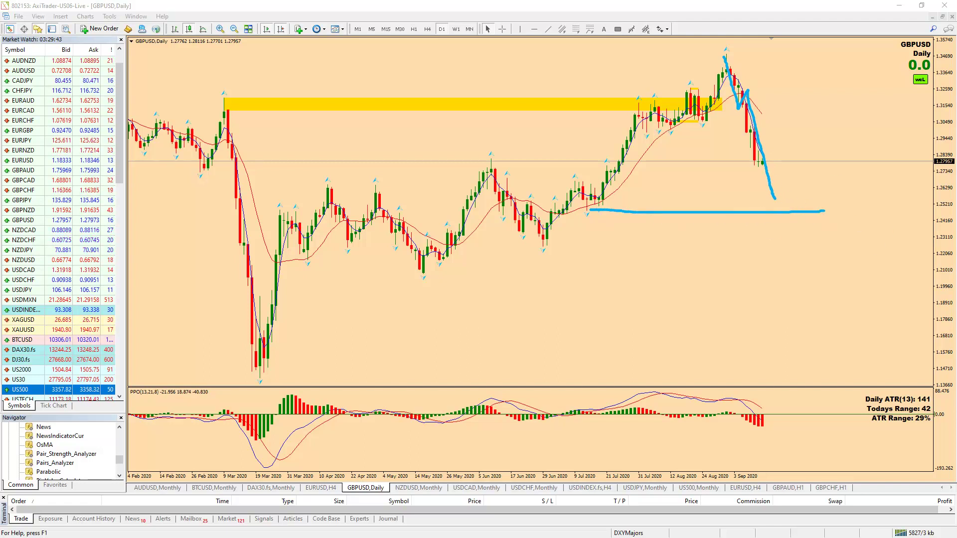
pyautogui.press('Escape')
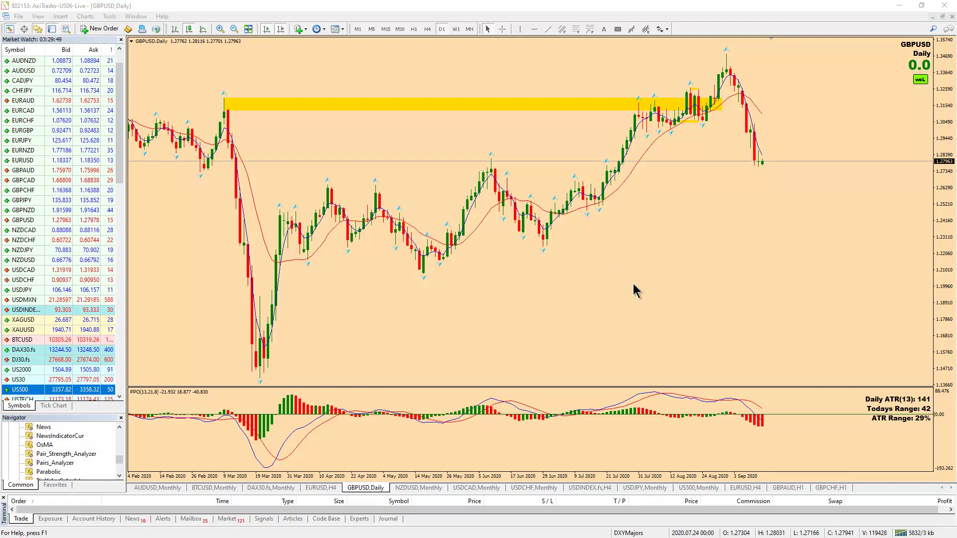
# Compare the NZDUSD monthly chart with the AUDUSD monthly chart, and examine NZDUSD on the weekly and daily timeframes
pyautogui.click(419, 488)
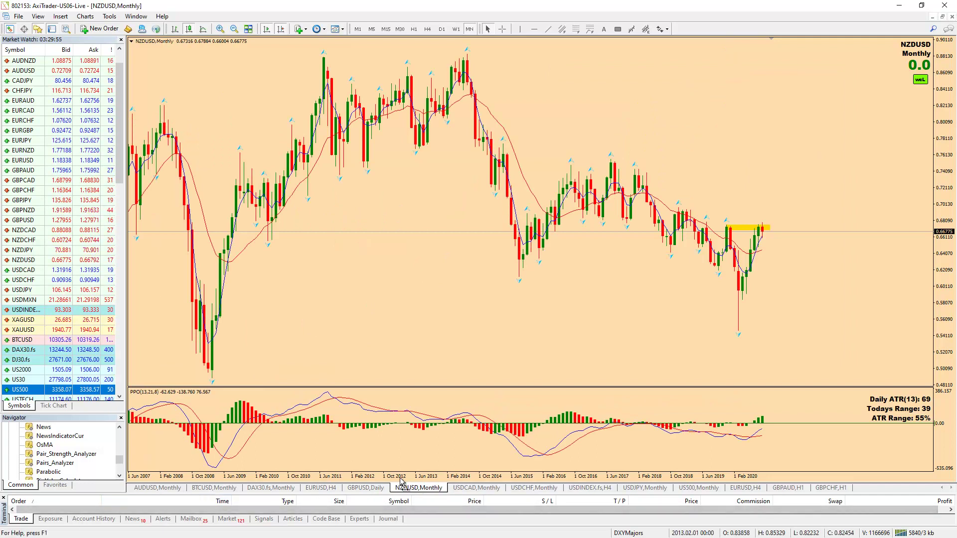
pyautogui.moveTo(750, 276)
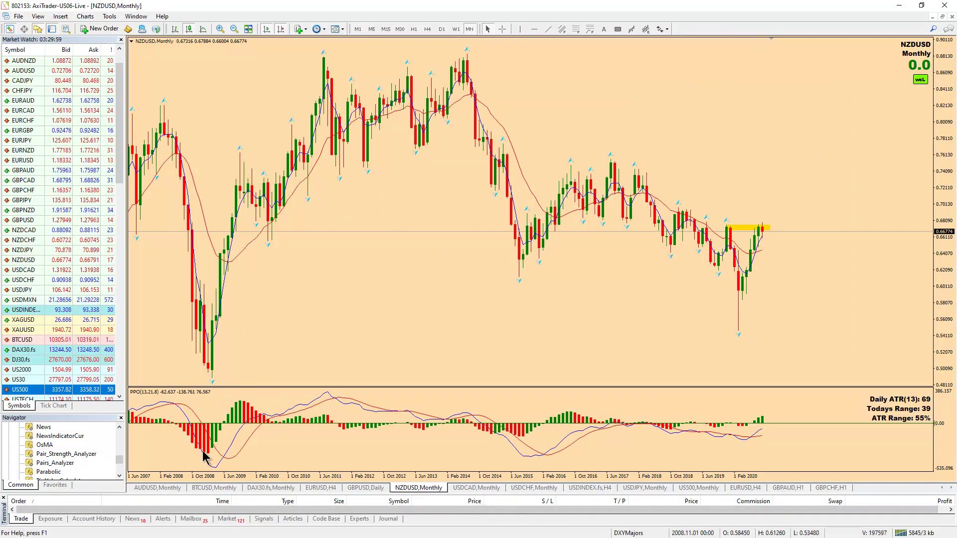
pyautogui.click(148, 487)
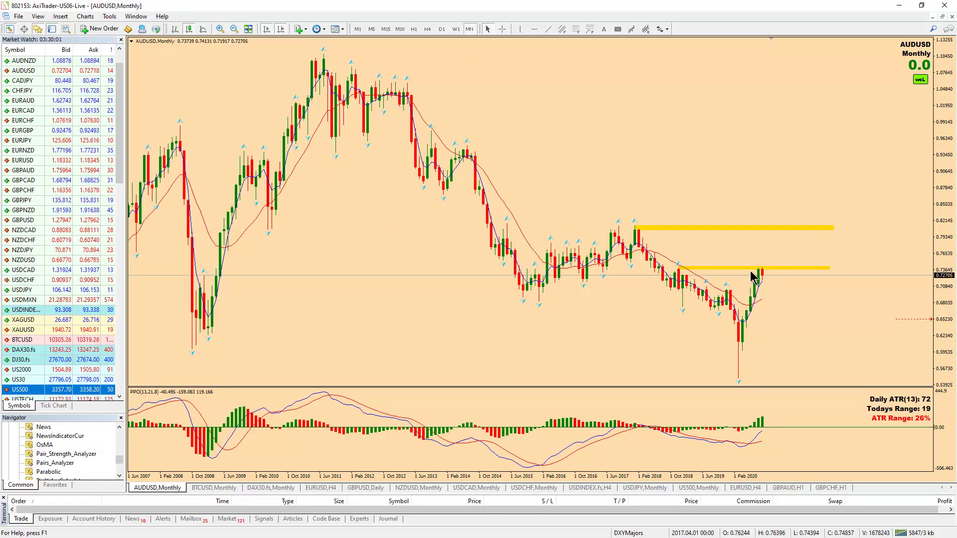
pyautogui.click(415, 488)
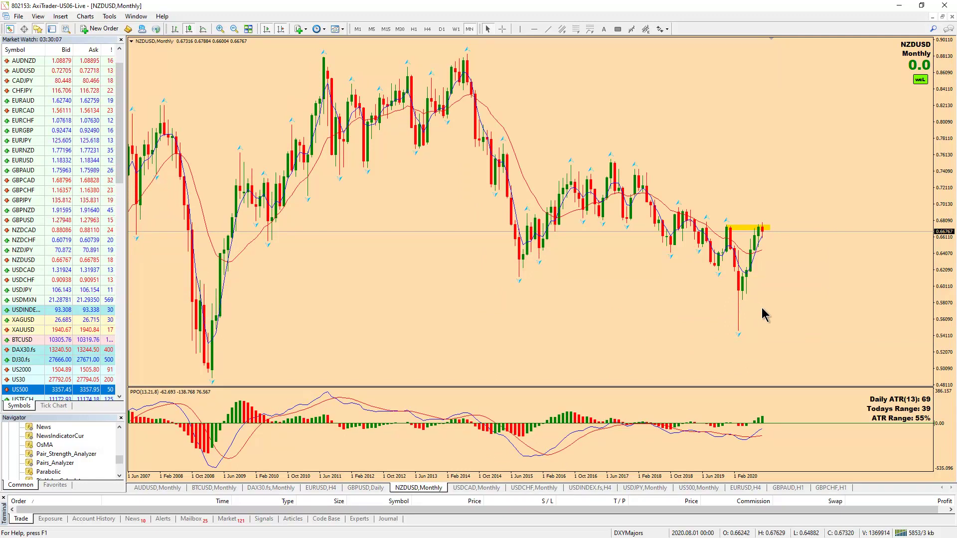
pyautogui.click(455, 29)
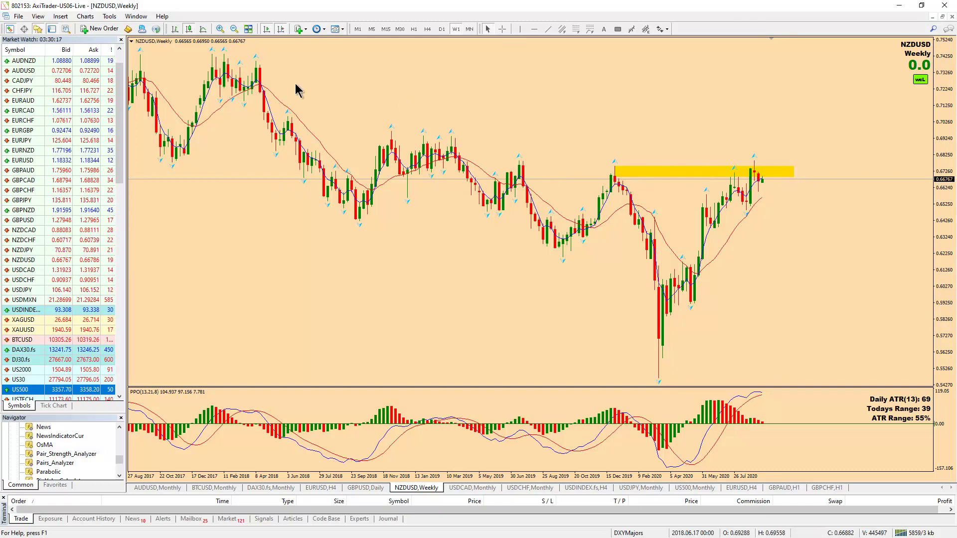
pyautogui.click(441, 29)
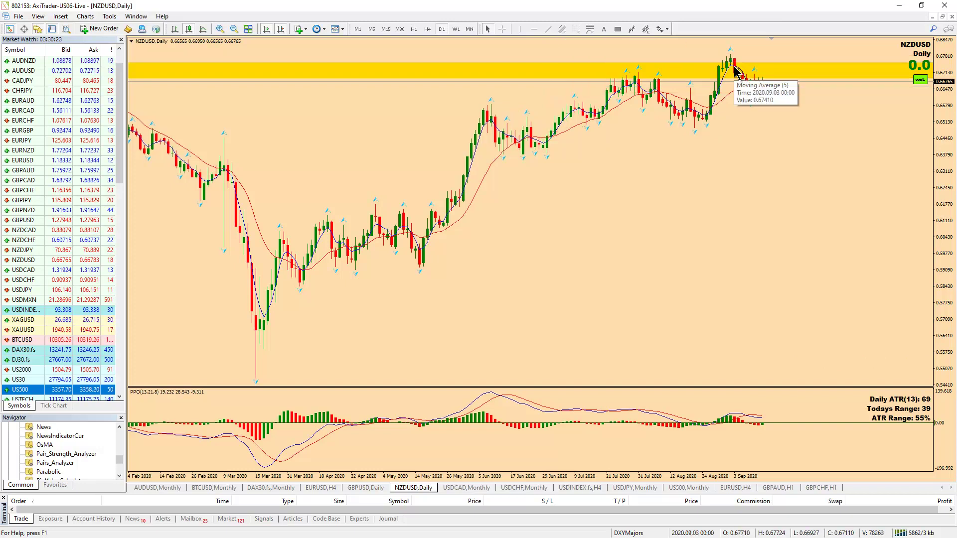
# On the NZDUSD 4-hour chart, trace the September decline and rebound, sketch a downward projection arrow from the latest candles, and clear the drawings
pyautogui.click(428, 29)
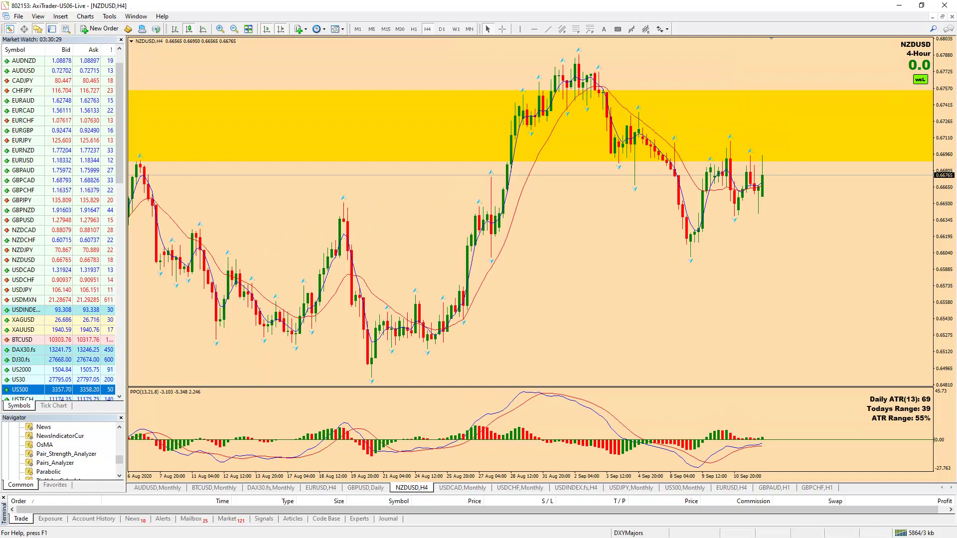
pyautogui.moveTo(696, 256); pyautogui.dragTo(732, 151)
pyautogui.moveTo(583, 56)
pyautogui.mouseDown()
pyautogui.moveTo(684, 244)
pyautogui.moveTo(732, 139)
pyautogui.mouseUp()
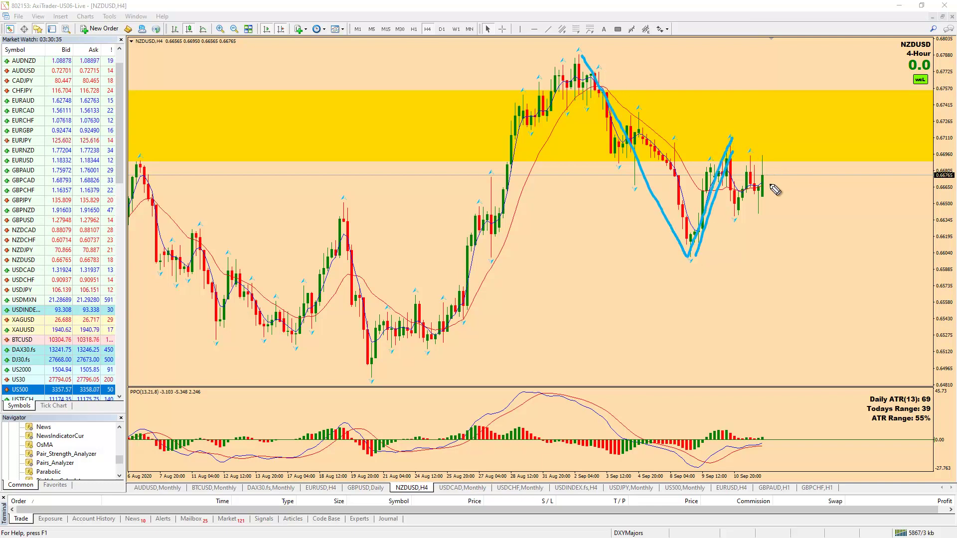
pyautogui.moveTo(761, 187)
pyautogui.mouseDown()
pyautogui.moveTo(807, 212)
pyautogui.moveTo(832, 270)
pyautogui.mouseUp()
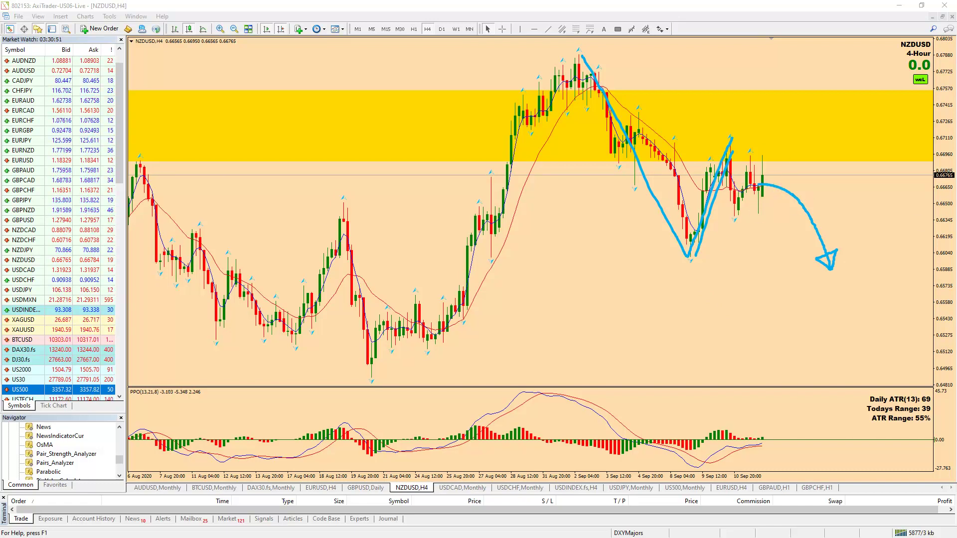
pyautogui.press('Escape')
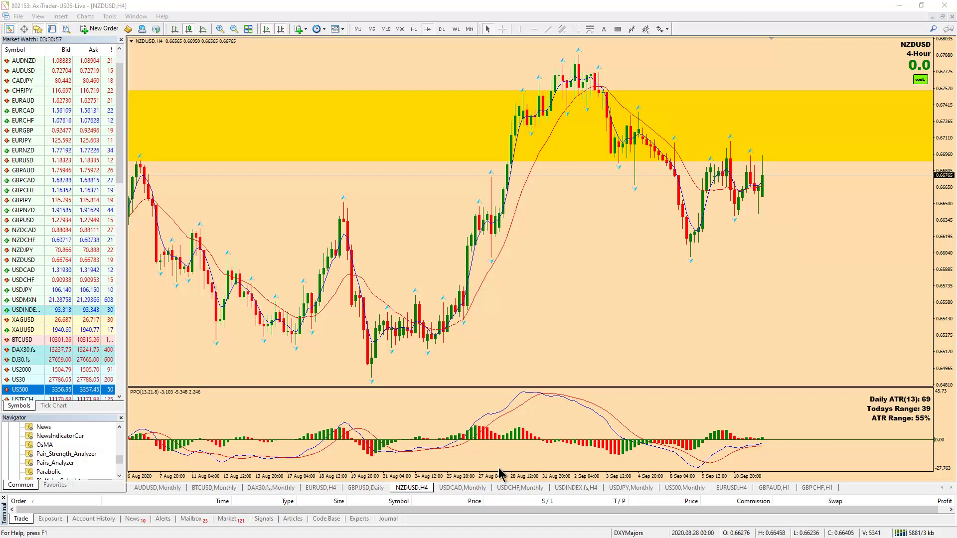
# On the USDCAD monthly chart, mark the 2016 and 2020 highs and the 2017 lows, sketch the decline between them, and clear the drawings
pyautogui.click(457, 489)
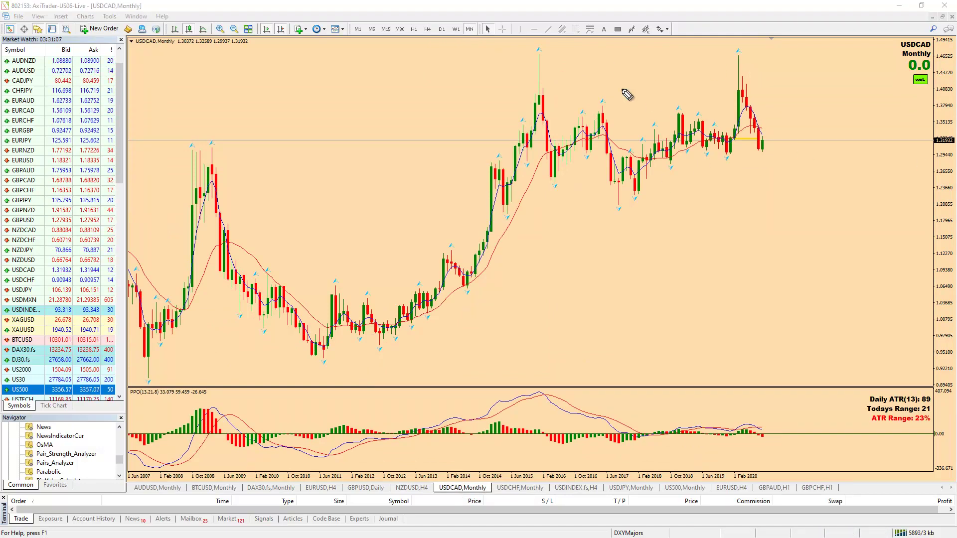
pyautogui.moveTo(506, 56); pyautogui.dragTo(798, 58)
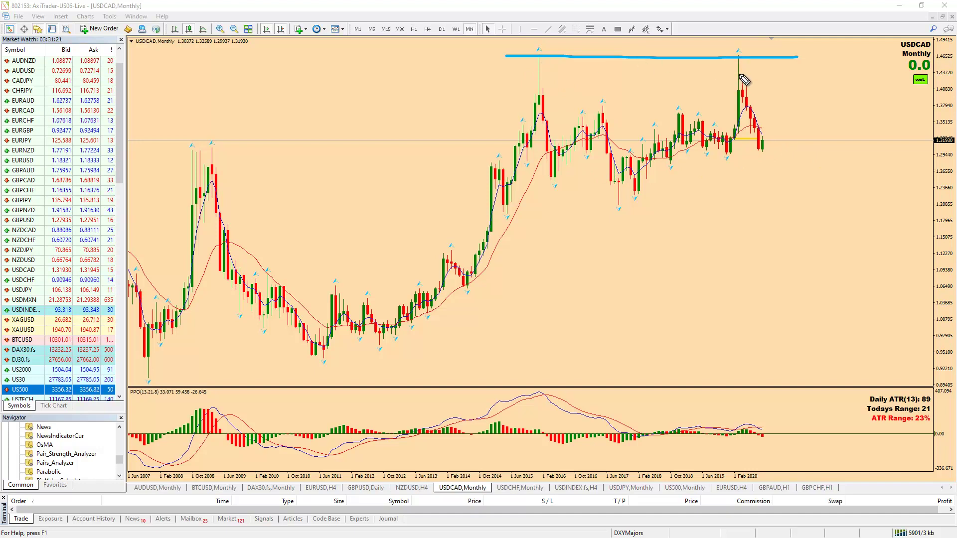
pyautogui.moveTo(744, 78); pyautogui.dragTo(775, 169)
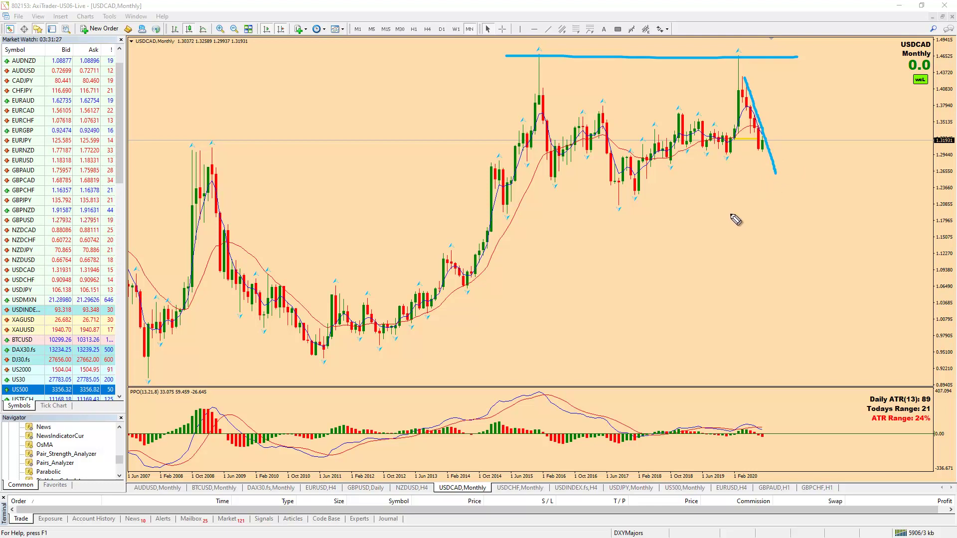
pyautogui.moveTo(615, 191)
pyautogui.mouseDown()
pyautogui.moveTo(803, 190)
pyautogui.moveTo(783, 190)
pyautogui.mouseUp()
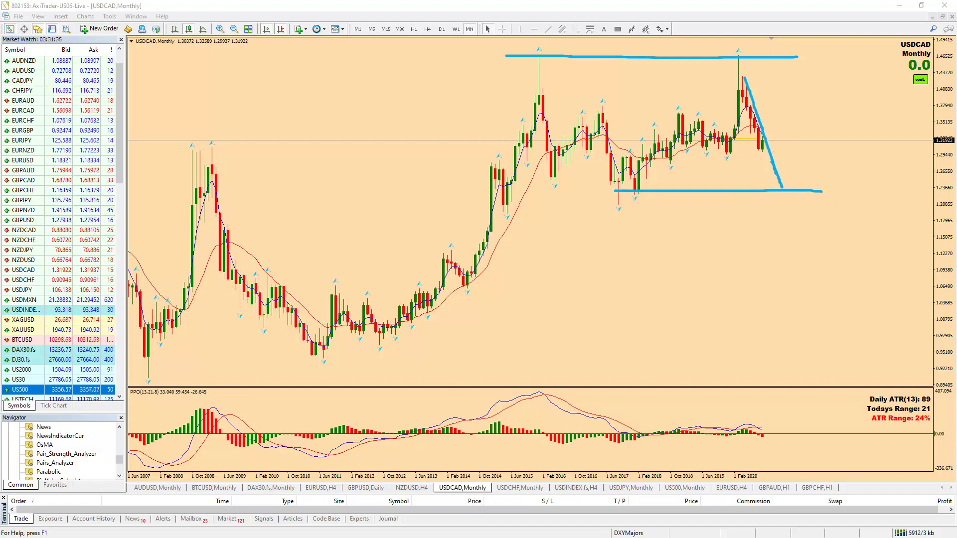
pyautogui.press('Escape')
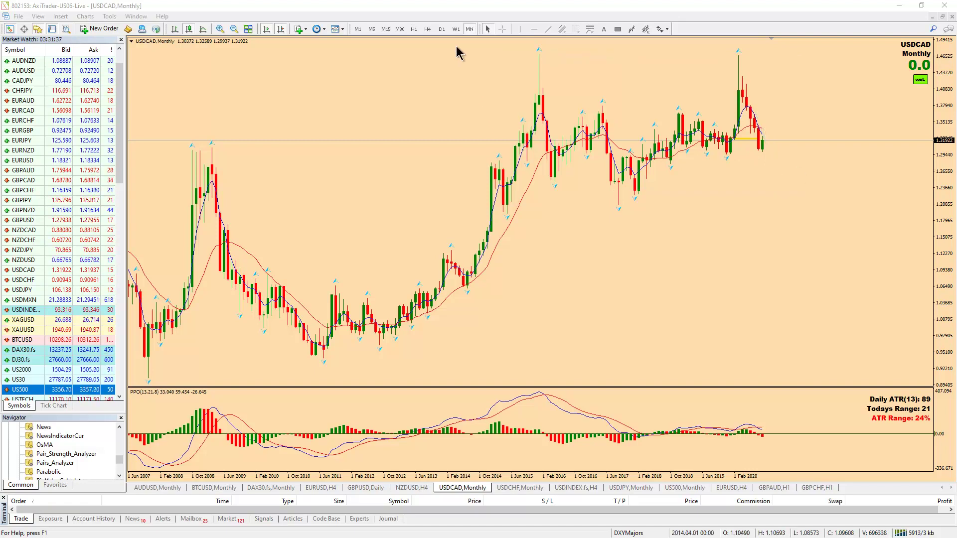
# On the USDCAD weekly chart, trace the 2020 decline and rebound, mark support along the lows, sketch a downward projection, and clear the drawings
pyautogui.click(455, 29)
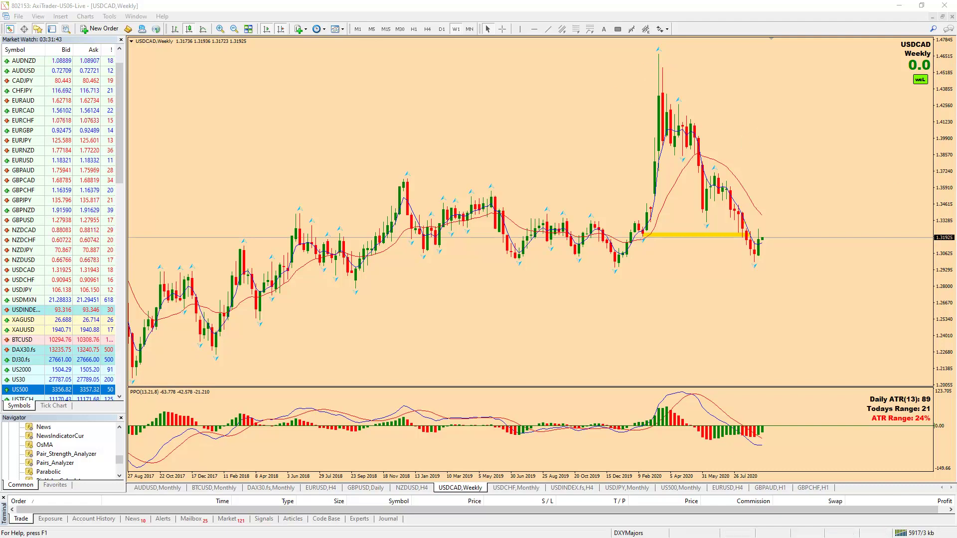
pyautogui.moveTo(659, 58)
pyautogui.mouseDown()
pyautogui.moveTo(670, 107)
pyautogui.moveTo(699, 134)
pyautogui.moveTo(757, 269)
pyautogui.mouseUp()
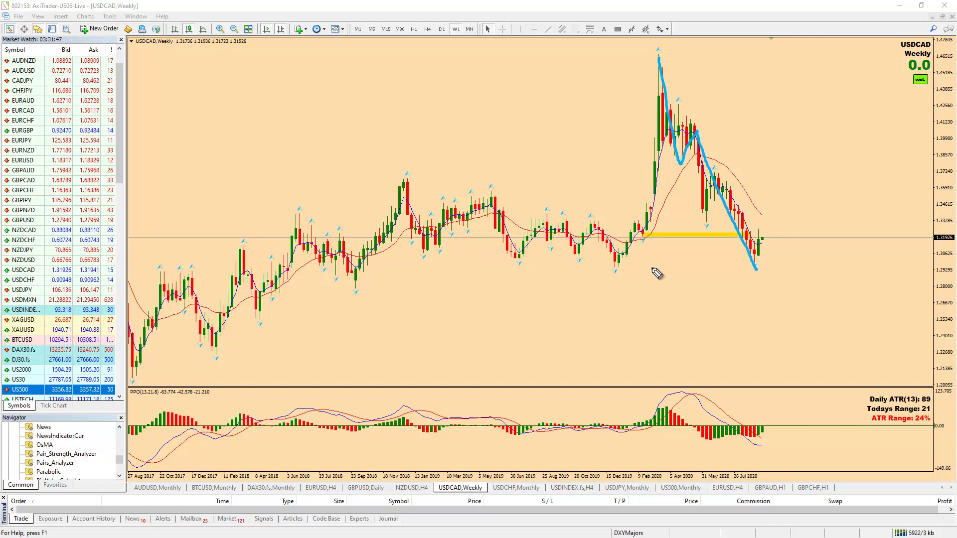
pyautogui.moveTo(496, 266); pyautogui.dragTo(836, 266)
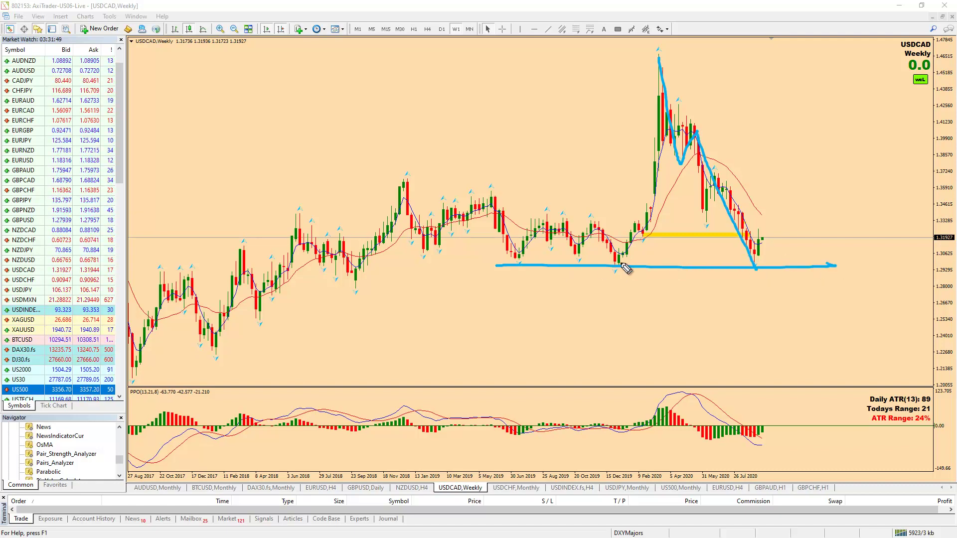
pyautogui.moveTo(758, 268); pyautogui.dragTo(770, 222)
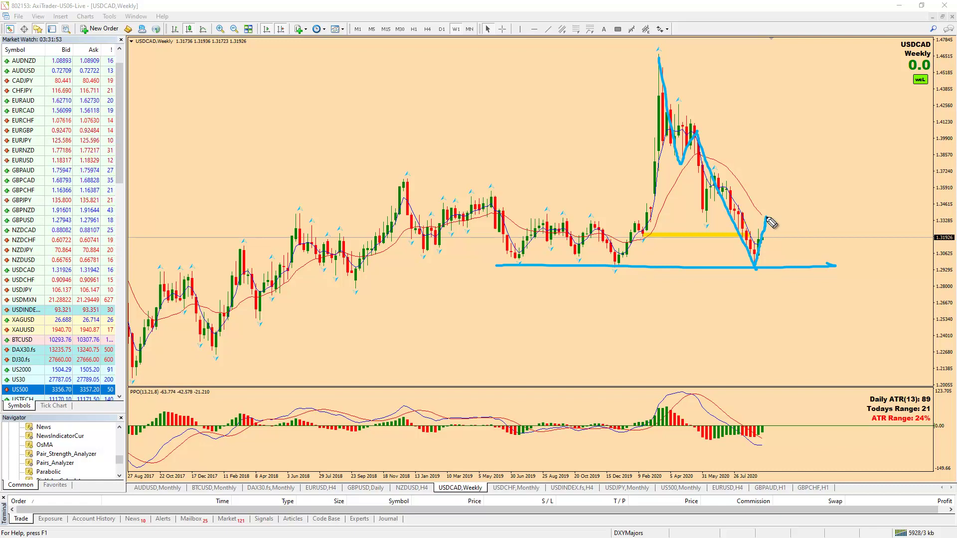
pyautogui.moveTo(260, 267)
pyautogui.mouseDown()
pyautogui.moveTo(589, 271)
pyautogui.moveTo(504, 271)
pyautogui.mouseUp()
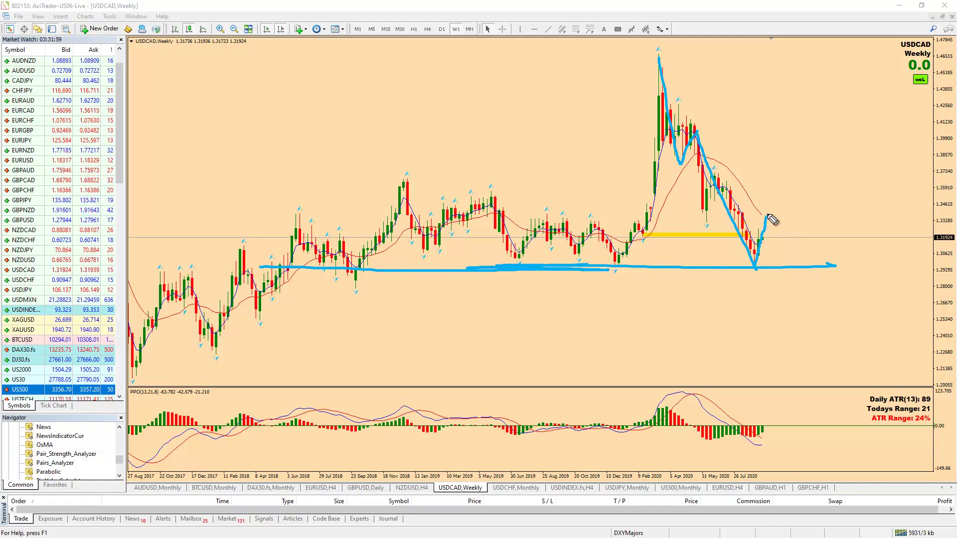
pyautogui.moveTo(769, 215)
pyautogui.mouseDown()
pyautogui.moveTo(807, 311)
pyautogui.moveTo(793, 306)
pyautogui.moveTo(811, 297)
pyautogui.moveTo(812, 316)
pyautogui.moveTo(801, 309)
pyautogui.mouseUp()
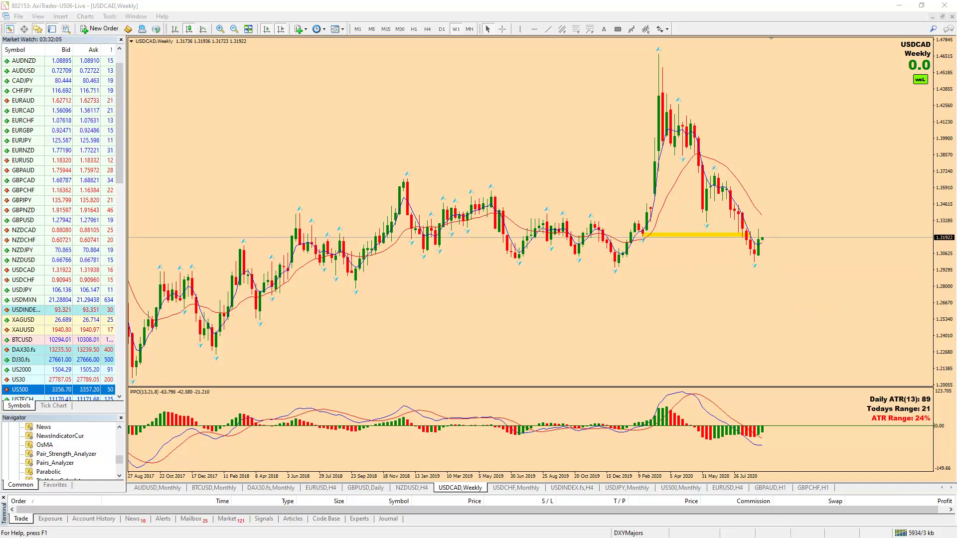
# Switch USDCAD through daily to 4-hour, sketch an upward projection with level lines at the September and mid-August highs, and clear the drawings
pyautogui.click(442, 29)
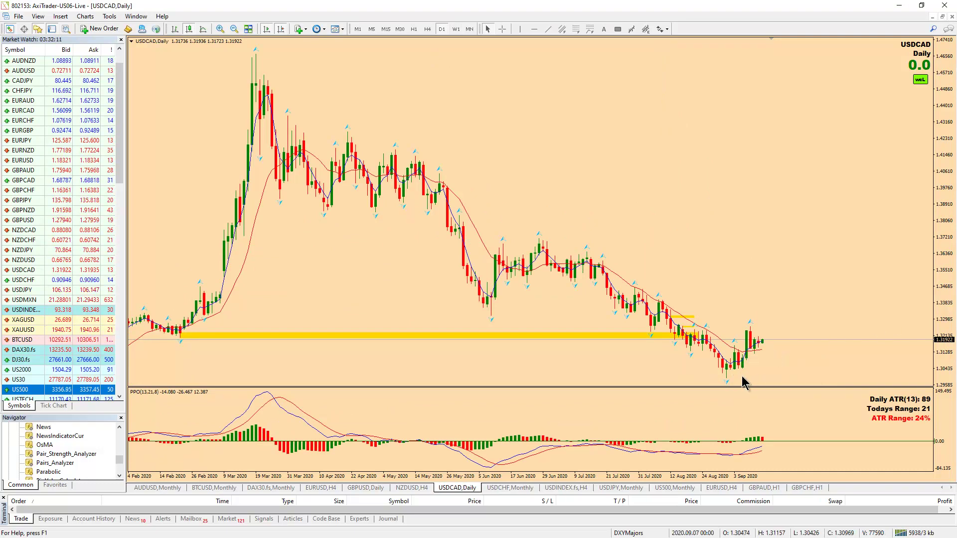
pyautogui.click(428, 29)
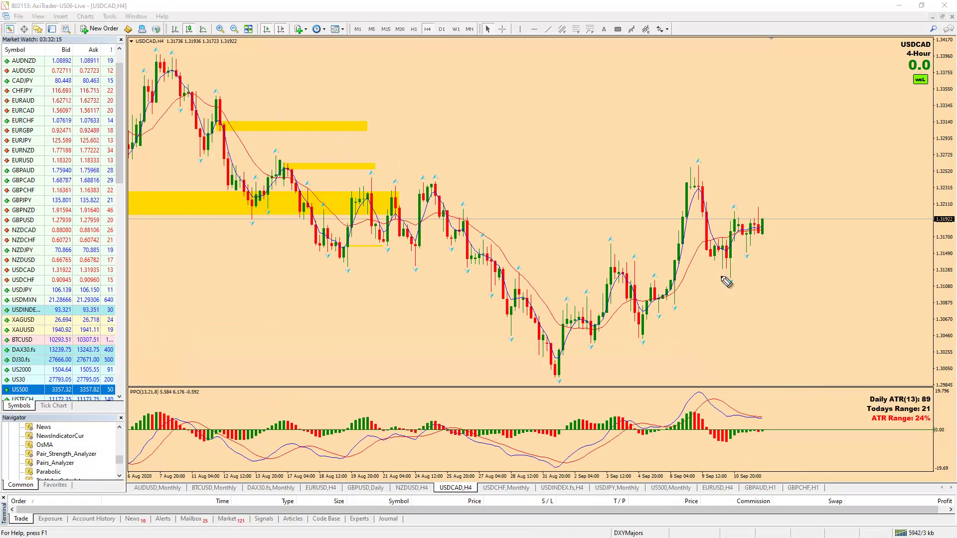
pyautogui.moveTo(769, 225); pyautogui.dragTo(800, 148)
pyautogui.moveTo(669, 168); pyautogui.dragTo(914, 161)
pyautogui.moveTo(229, 100); pyautogui.dragTo(864, 96)
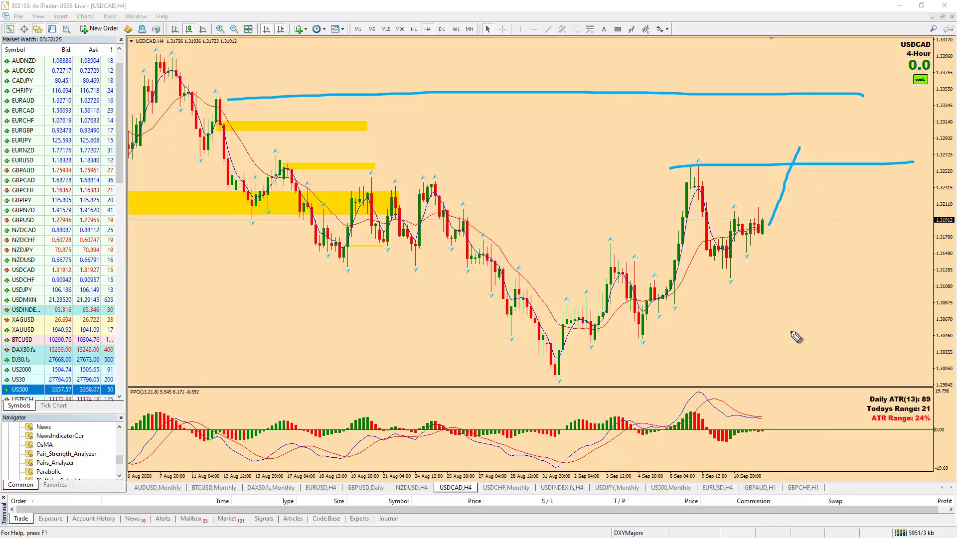
pyautogui.press('Escape')
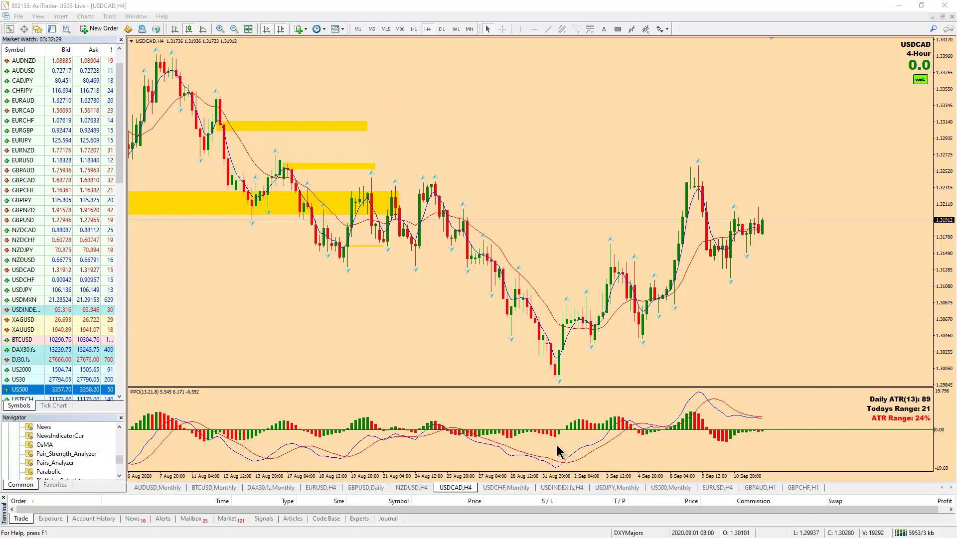
# Draw converging trendlines on the USDJPY monthly chart, a descending one across the highs since 2015 and a rising one under the lows since 2016
pyautogui.click(611, 490)
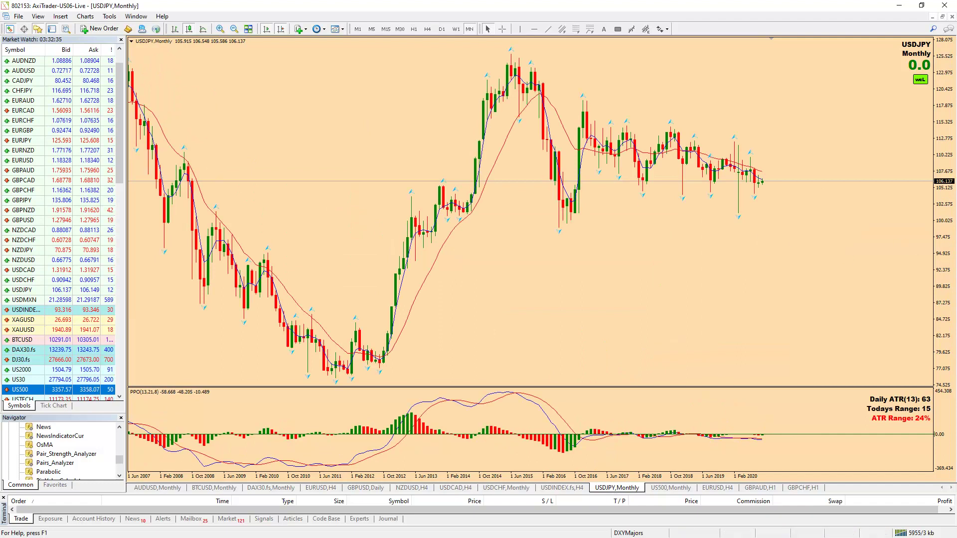
pyautogui.moveTo(518, 58); pyautogui.dragTo(820, 179)
pyautogui.moveTo(528, 226); pyautogui.dragTo(868, 204)
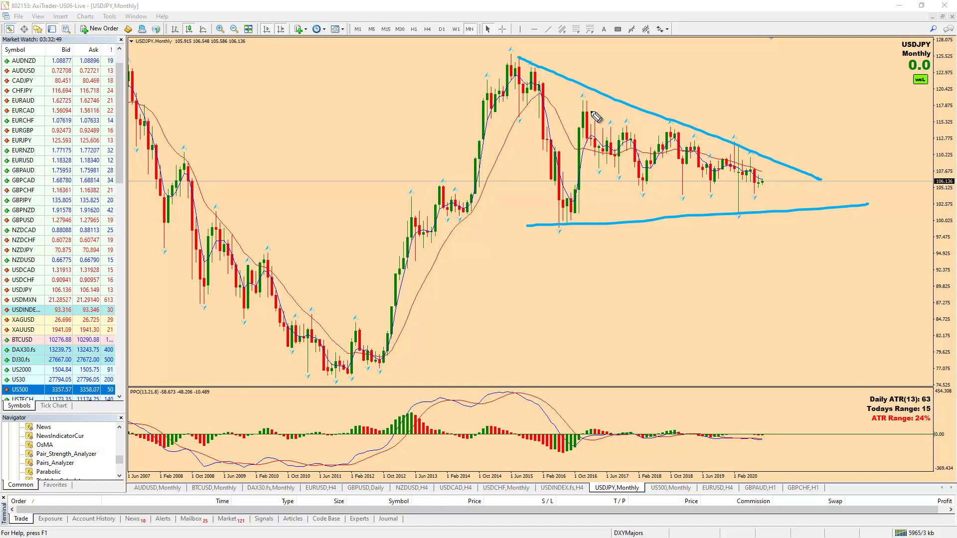
# On the USDJPY monthly chart, redraw the converging trendlines from the 2016 high and low, mark a mid-range level, circle the latest candles, and clear the drawings
pyautogui.moveTo(578, 107)
pyautogui.mouseDown()
pyautogui.moveTo(634, 192)
pyautogui.moveTo(688, 132)
pyautogui.moveTo(720, 154)
pyautogui.moveTo(736, 208)
pyautogui.moveTo(762, 177)
pyautogui.moveTo(767, 190)
pyautogui.mouseUp()
pyautogui.press('e')
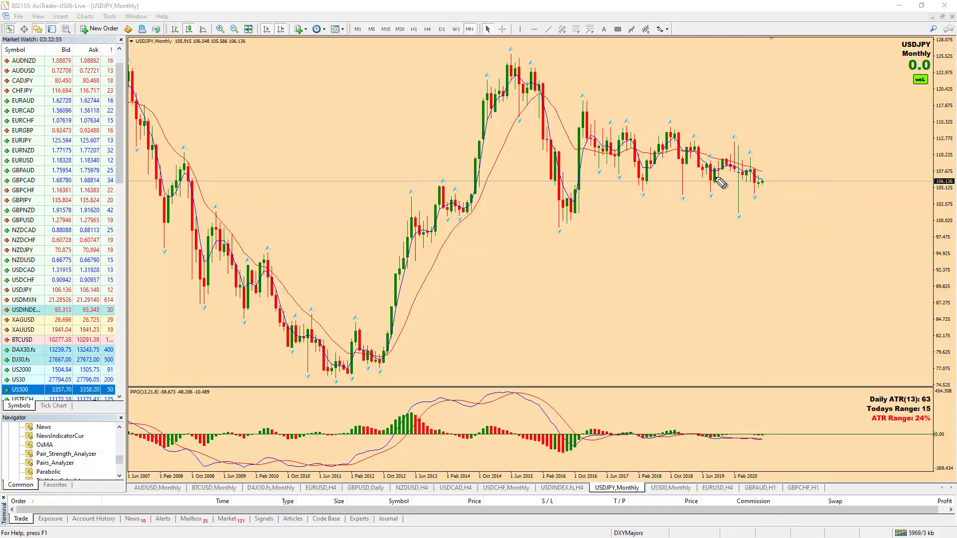
pyautogui.moveTo(570, 96); pyautogui.dragTo(798, 168)
pyautogui.moveTo(551, 231); pyautogui.dragTo(828, 204)
pyautogui.moveTo(573, 174); pyautogui.dragTo(872, 178)
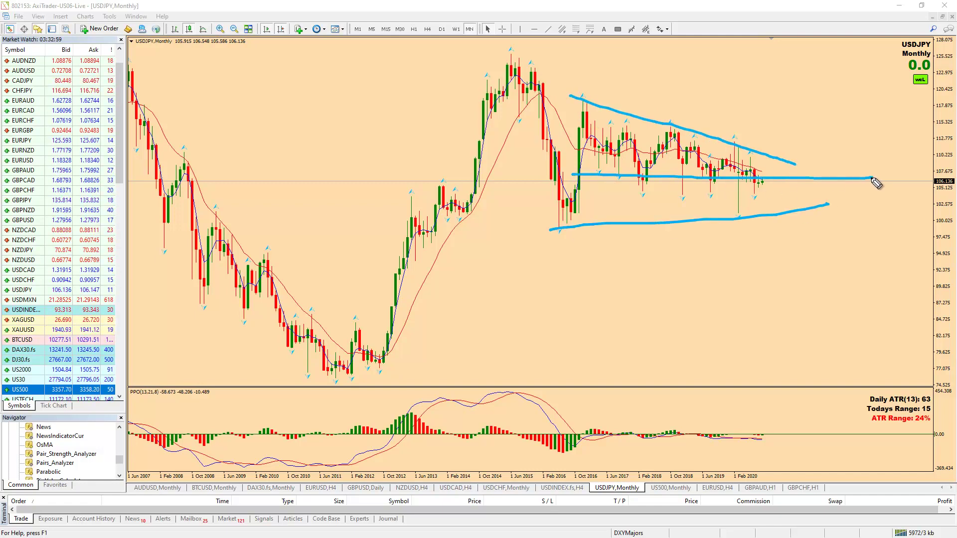
pyautogui.moveTo(772, 194); pyautogui.dragTo(741, 170)
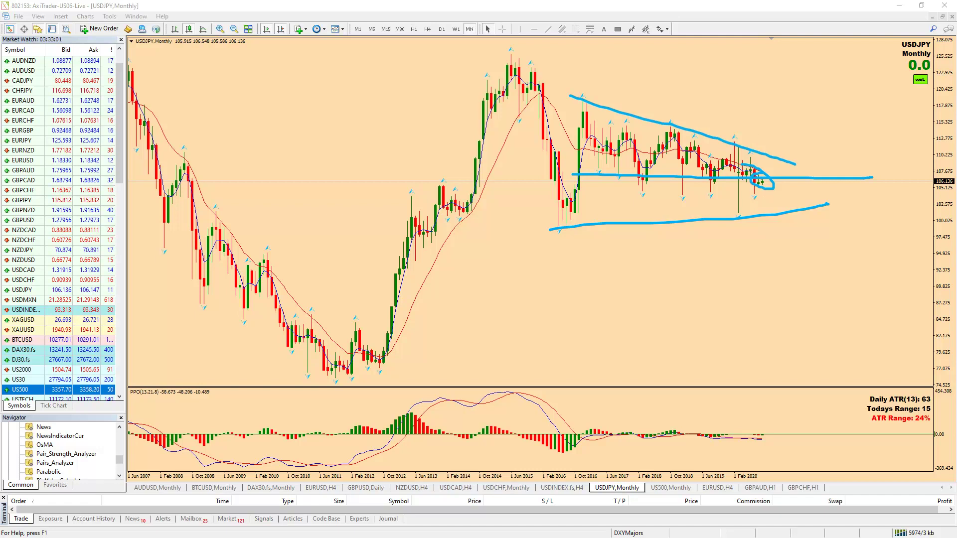
pyautogui.press('e')
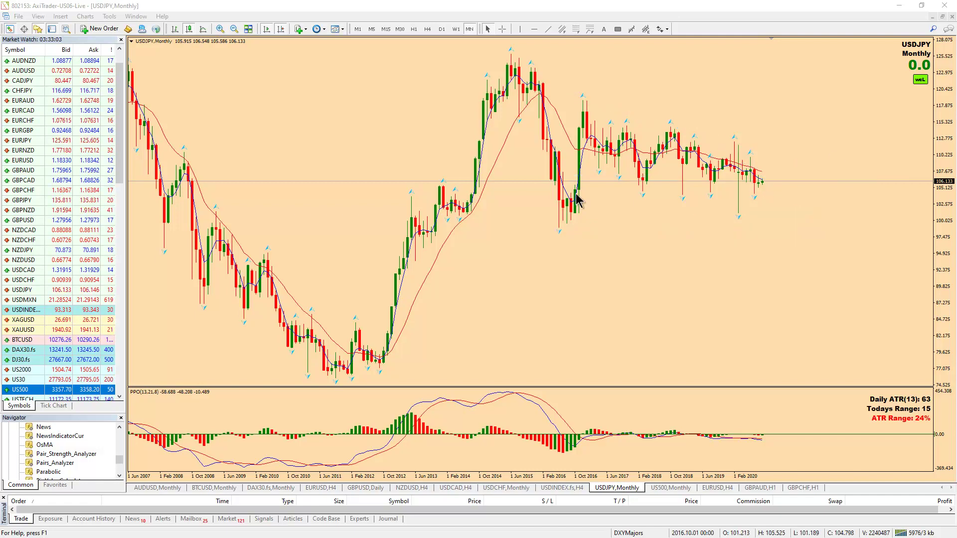
# On the USDJPY weekly chart, sketch a descending channel along the highs and lows since early 2020, and clear the drawings
pyautogui.click(456, 29)
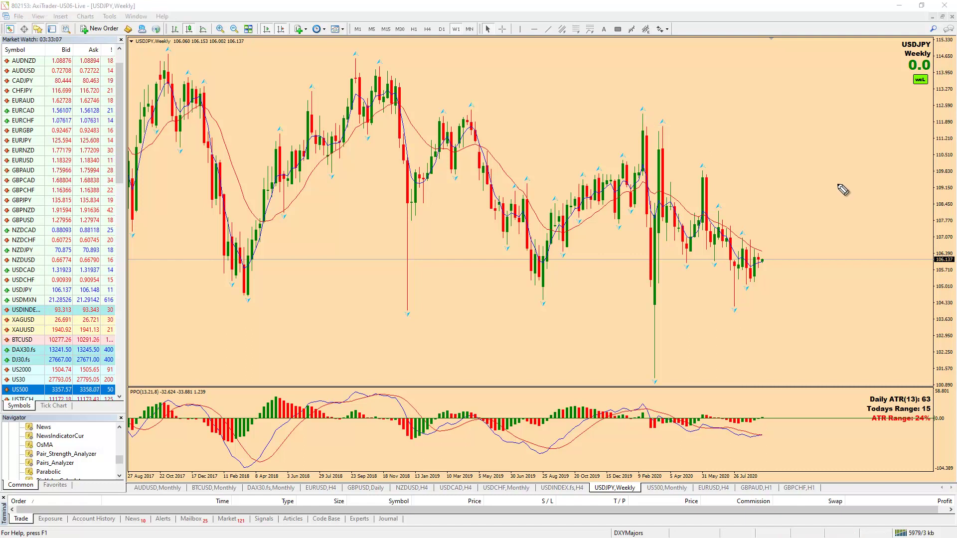
pyautogui.moveTo(643, 108); pyautogui.dragTo(760, 222)
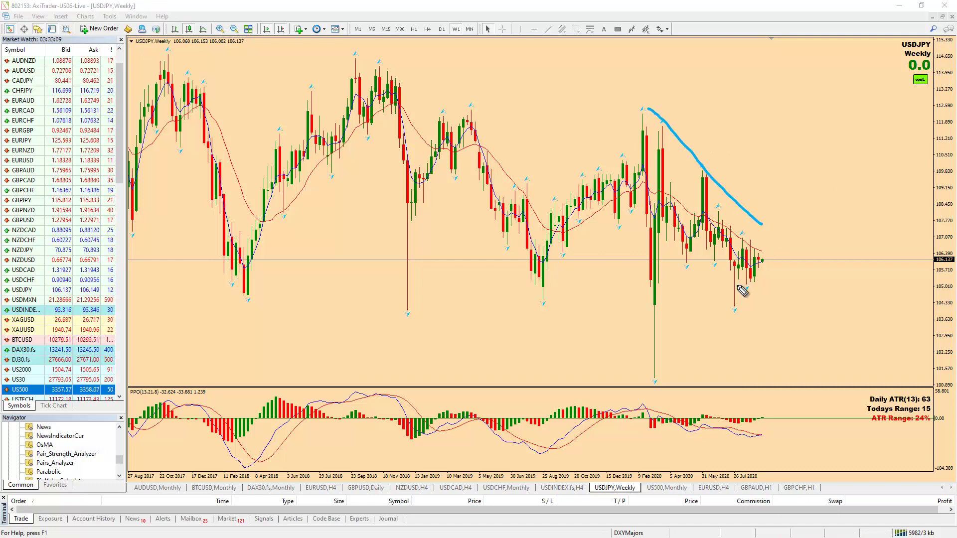
pyautogui.moveTo(671, 258); pyautogui.dragTo(757, 320)
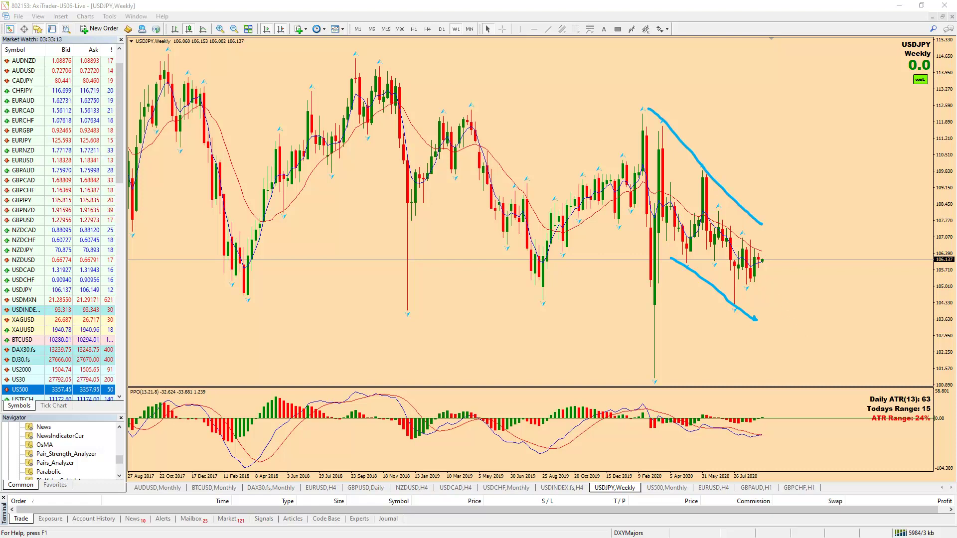
pyautogui.press('Escape')
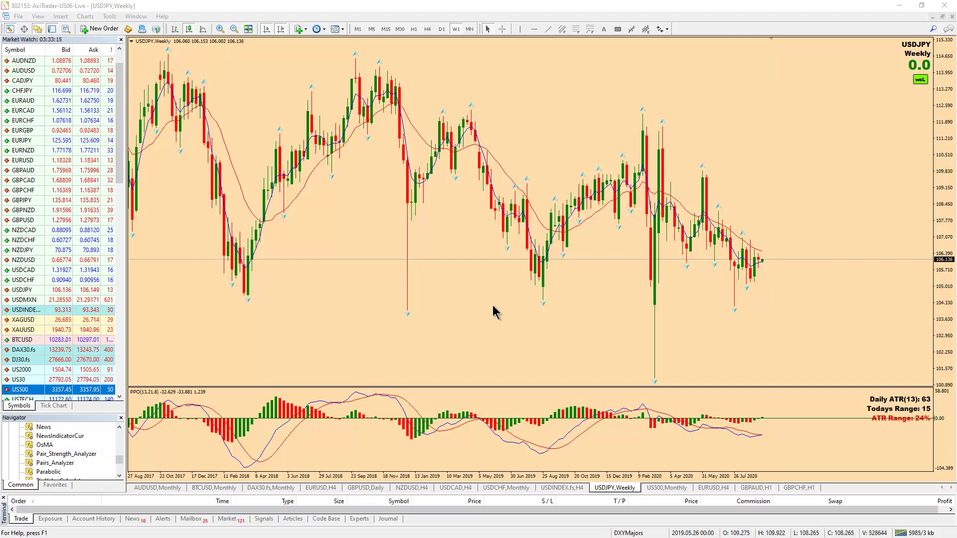
# On the USDJPY daily chart, draw converging trendlines from the March high and low, mark the level near current price, and clear the drawings
pyautogui.click(442, 29)
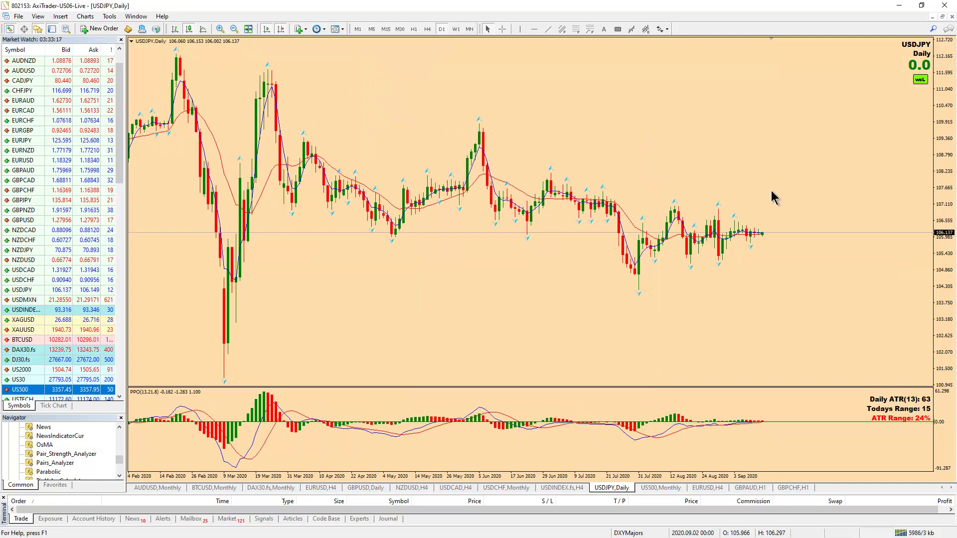
pyautogui.moveTo(255, 65); pyautogui.dragTo(837, 229)
pyautogui.moveTo(230, 375); pyautogui.dragTo(822, 234)
pyautogui.moveTo(673, 236); pyautogui.dragTo(798, 237)
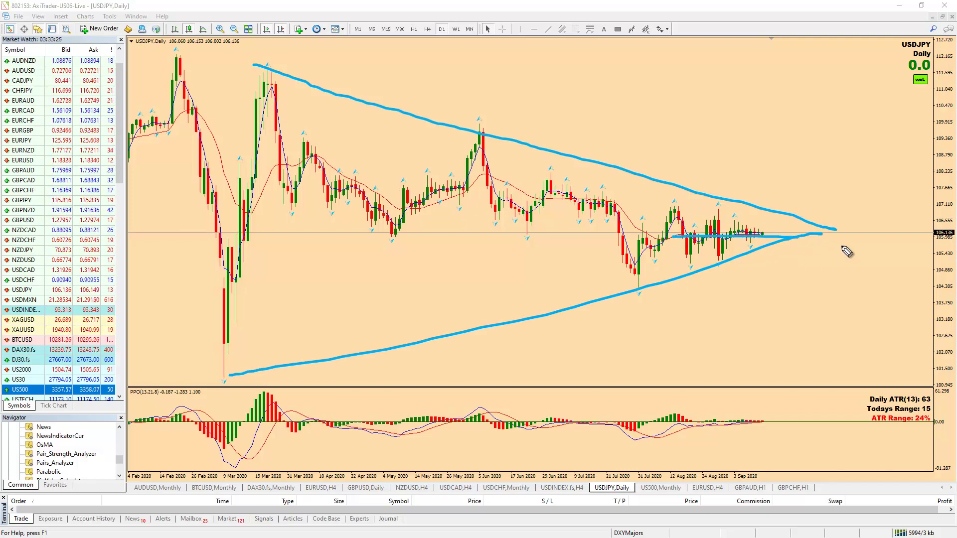
pyautogui.press('Escape')
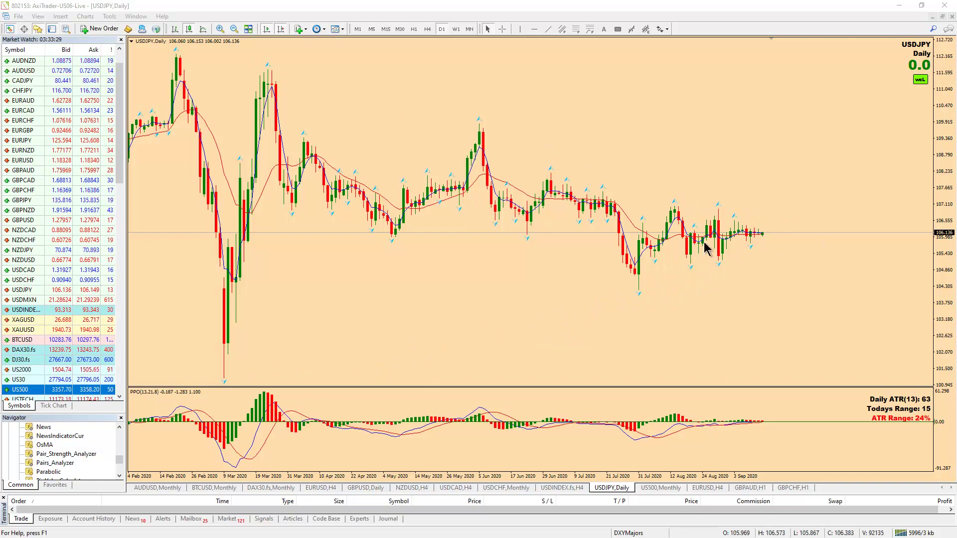
# Switch USDJPY to 4-hour and draw converging trendlines, a descending one across the August highs and a rising one under the August lows
pyautogui.click(427, 29)
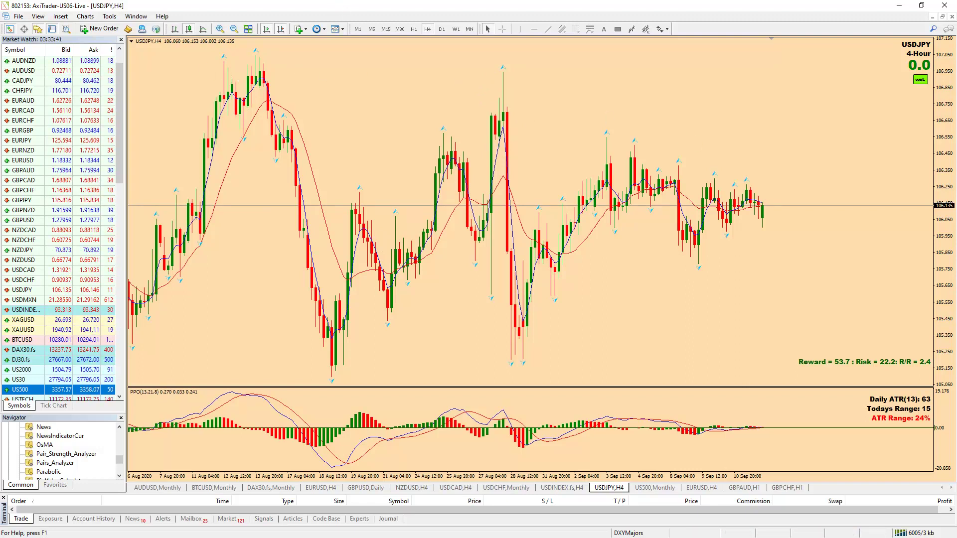
pyautogui.moveTo(220, 42); pyautogui.dragTo(955, 151)
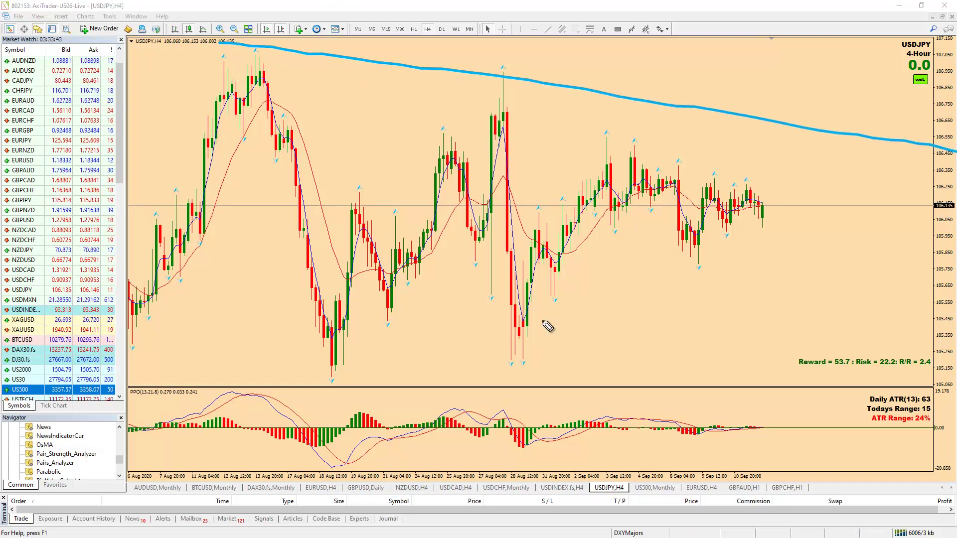
pyautogui.moveTo(205, 382); pyautogui.dragTo(895, 349)
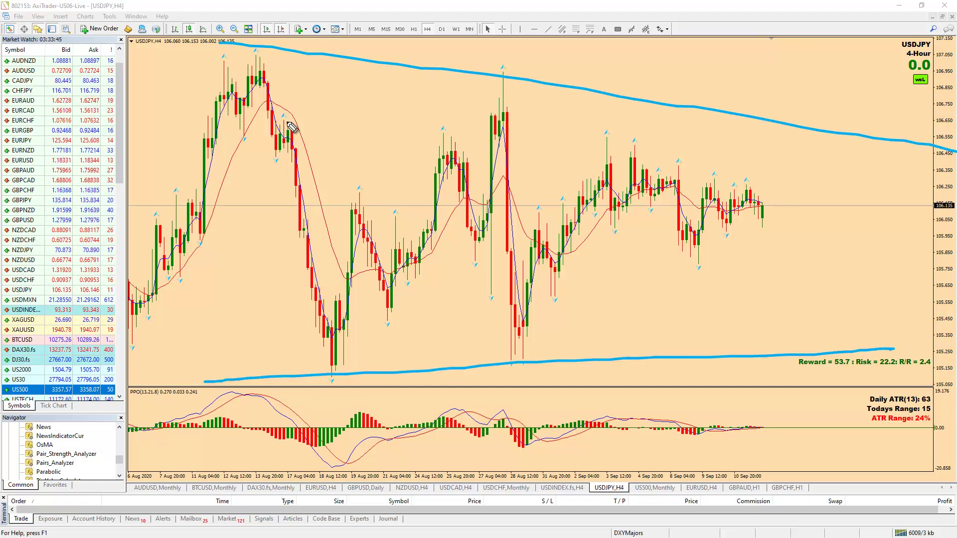
# Circle the two major August highs and two August lows, add a level line through current price, and clear the drawings
pyautogui.moveTo(278, 50)
pyautogui.mouseDown()
pyautogui.moveTo(337, 64)
pyautogui.moveTo(279, 25)
pyautogui.mouseUp()
pyautogui.moveTo(331, 315)
pyautogui.mouseDown()
pyautogui.moveTo(363, 386)
pyautogui.moveTo(317, 298)
pyautogui.mouseUp()
pyautogui.moveTo(507, 58)
pyautogui.mouseDown()
pyautogui.moveTo(512, 138)
pyautogui.moveTo(478, 75)
pyautogui.mouseUp()
pyautogui.moveTo(514, 283)
pyautogui.mouseDown()
pyautogui.moveTo(538, 309)
pyautogui.moveTo(504, 318)
pyautogui.mouseUp()
pyautogui.moveTo(401, 203); pyautogui.dragTo(866, 199)
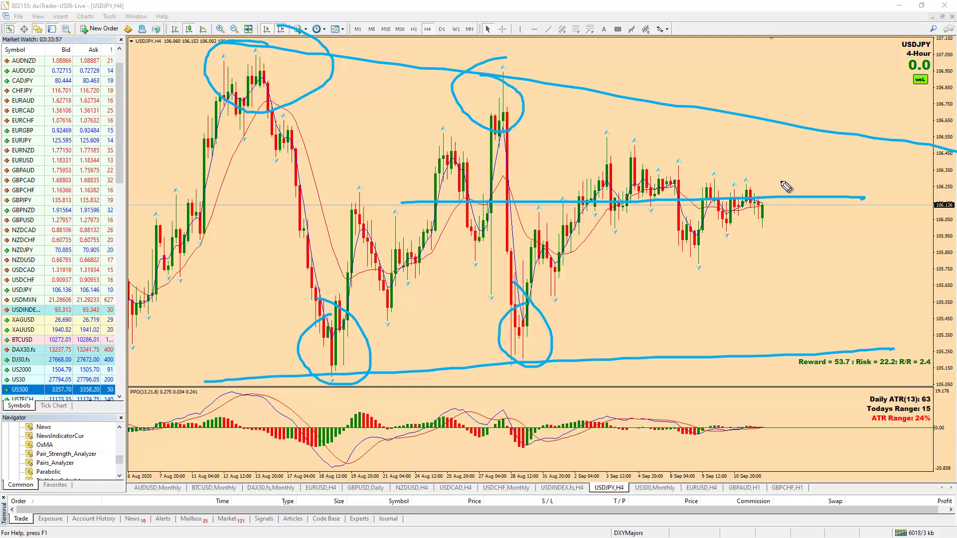
pyautogui.press('Escape')
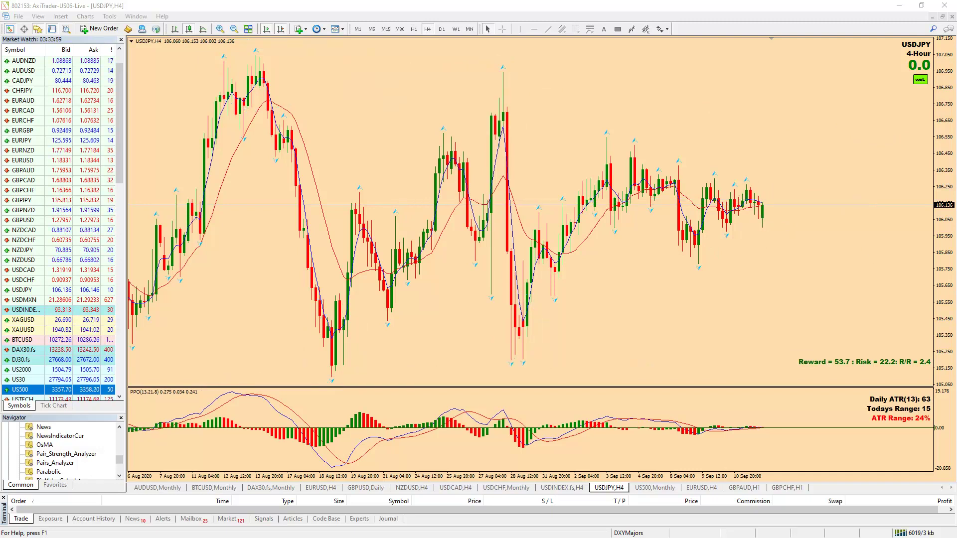
# Draw a smaller triangle around the September USDJPY price action, sketch an upward breakout through its upper line, and clear the drawings
pyautogui.moveTo(598, 133); pyautogui.dragTo(658, 155)
pyautogui.moveTo(708, 178); pyautogui.dragTo(771, 191)
pyautogui.moveTo(539, 305); pyautogui.dragTo(840, 230)
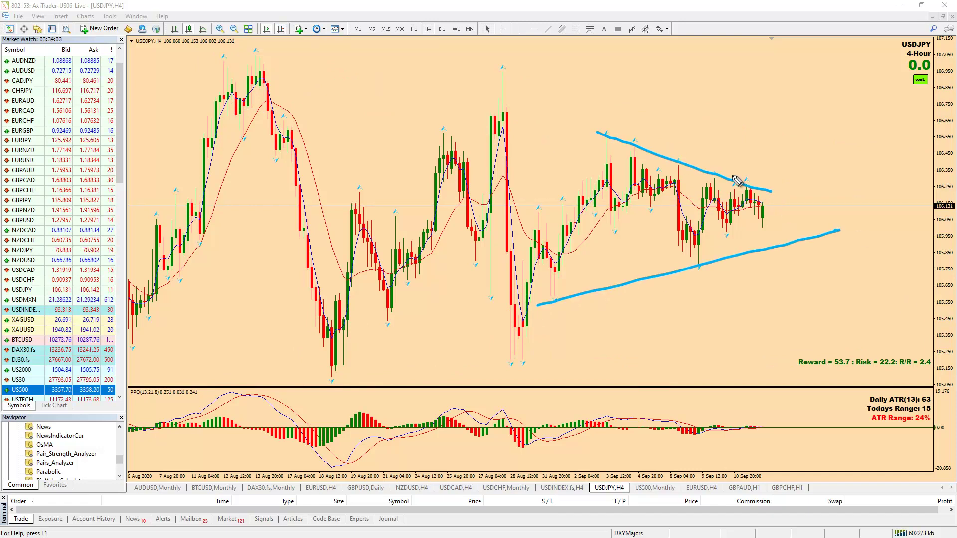
pyautogui.click(767, 200)
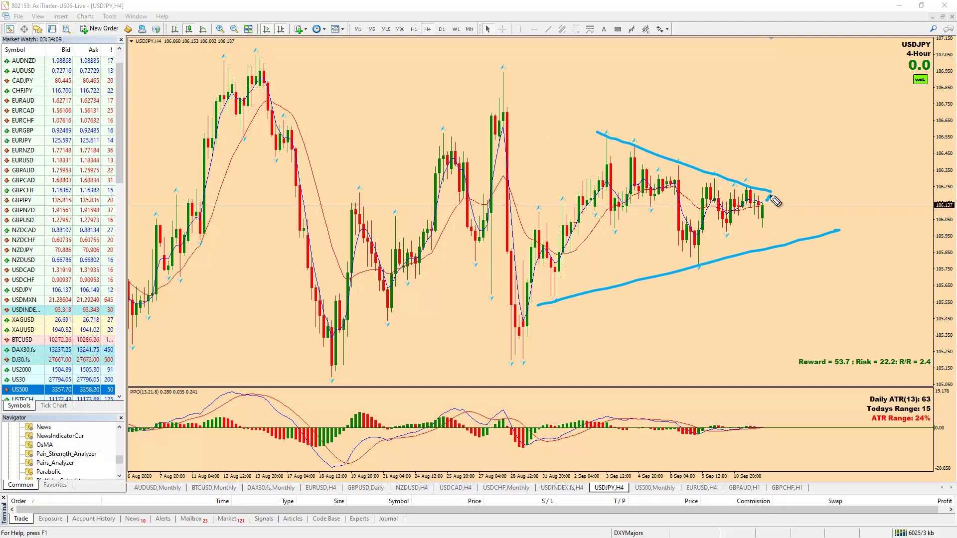
pyautogui.moveTo(772, 190); pyautogui.dragTo(779, 175)
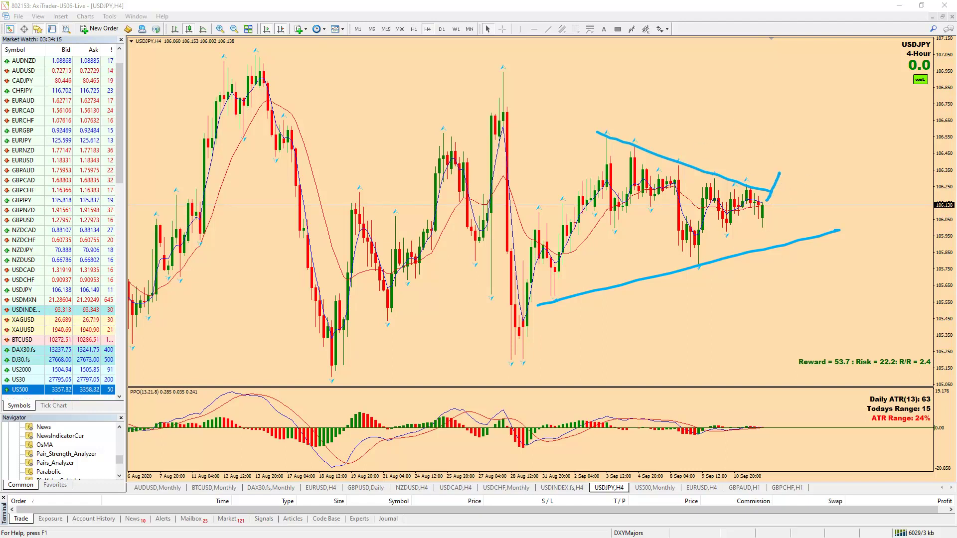
pyautogui.press('Escape')
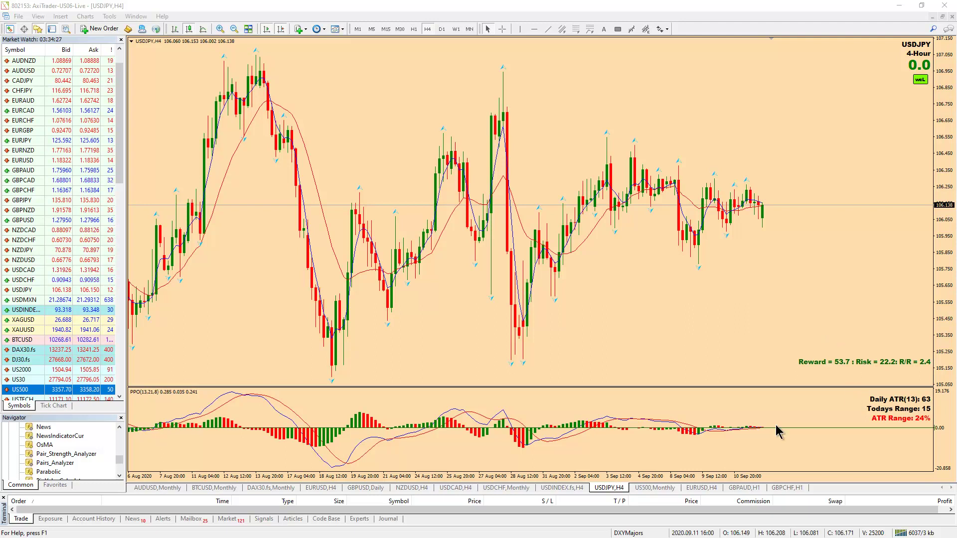
# Load XAUUSD into the US500 monthly chart, mark the 2011 high with a level line, circle the latest candles, and clear the drawings
pyautogui.click(642, 488)
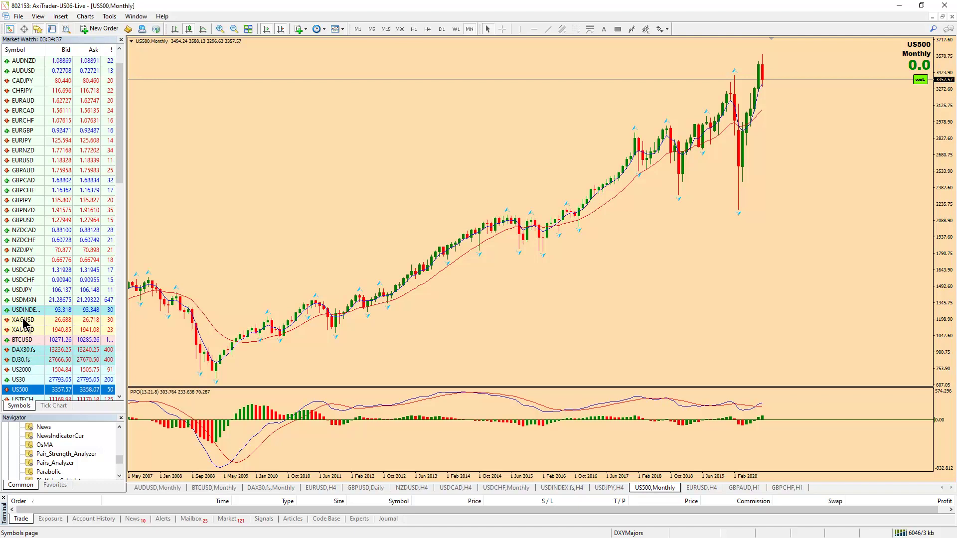
pyautogui.moveTo(22, 329); pyautogui.dragTo(533, 246)
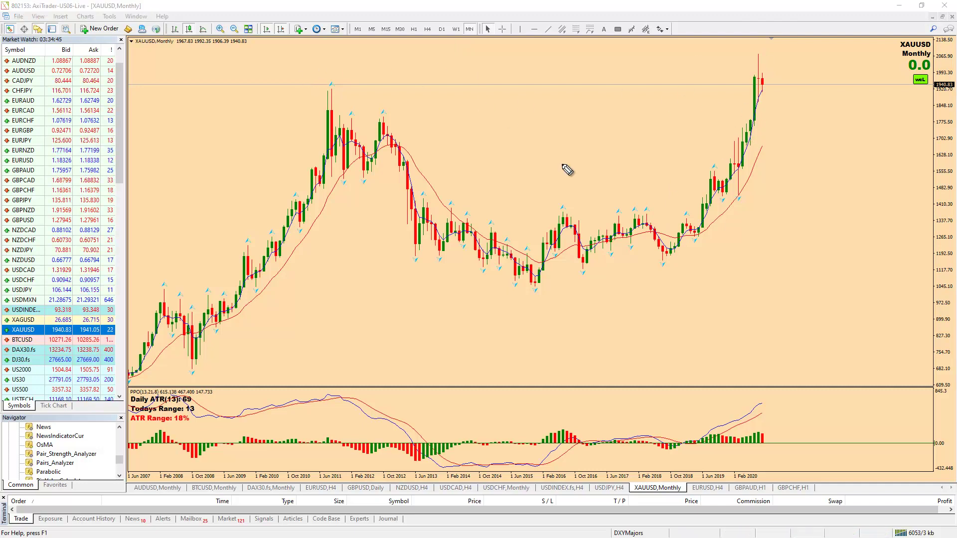
pyautogui.moveTo(327, 87); pyautogui.dragTo(818, 88)
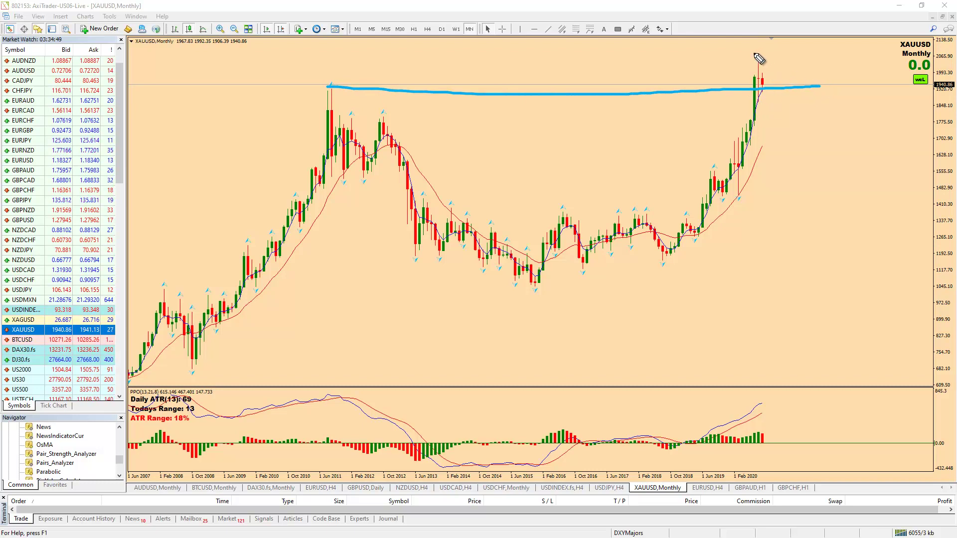
pyautogui.moveTo(747, 52); pyautogui.dragTo(768, 82)
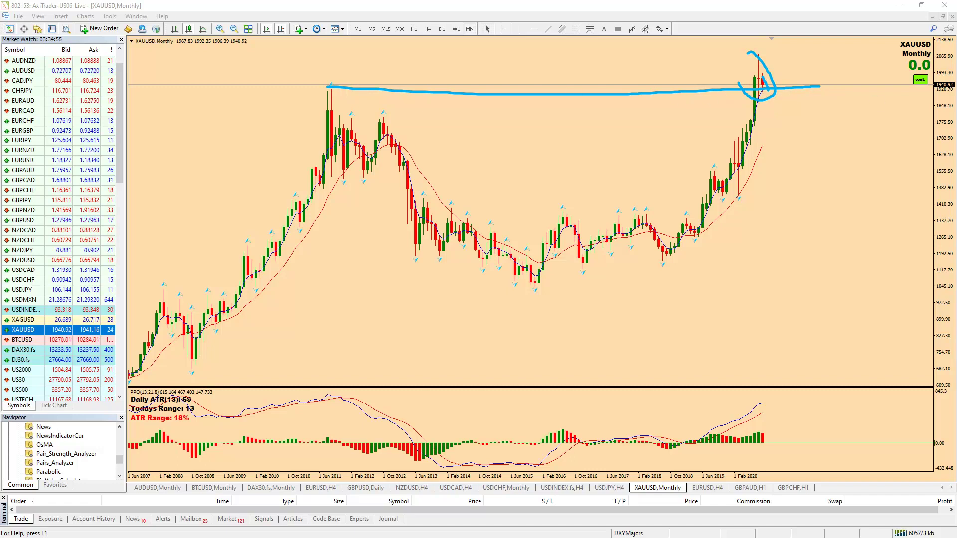
pyautogui.press('Escape')
# On the XAUUSD weekly chart, trace the 2020 rally with a sideways-then-upward projection, mark the consolidation's boundaries, and clear the drawings
pyautogui.click(456, 29)
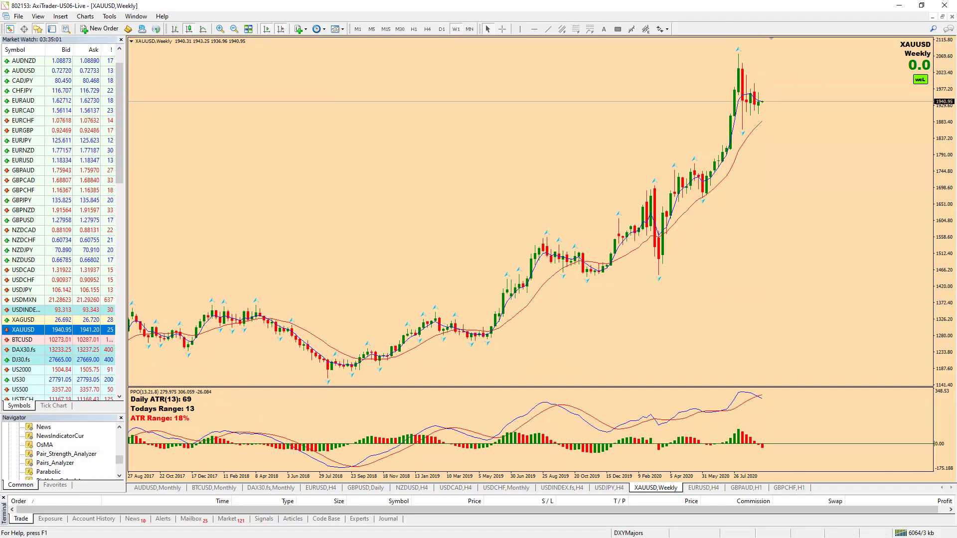
pyautogui.moveTo(658, 278)
pyautogui.mouseDown()
pyautogui.moveTo(668, 204)
pyautogui.moveTo(683, 173)
pyautogui.moveTo(718, 167)
pyautogui.moveTo(752, 59)
pyautogui.moveTo(763, 122)
pyautogui.moveTo(801, 124)
pyautogui.moveTo(842, 44)
pyautogui.mouseUp()
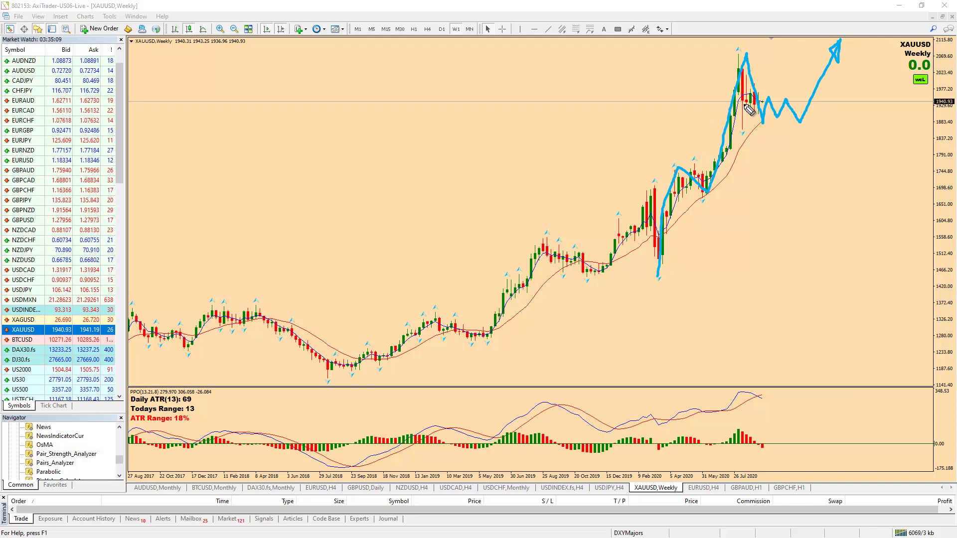
pyautogui.moveTo(730, 118); pyautogui.dragTo(818, 118)
pyautogui.moveTo(710, 83); pyautogui.dragTo(827, 85)
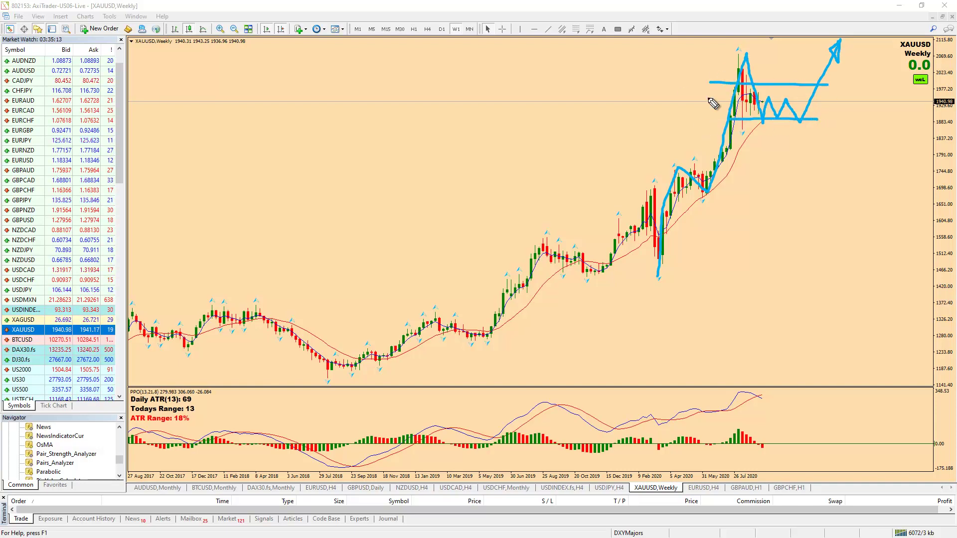
pyautogui.hotkey('ctrl', 'z')
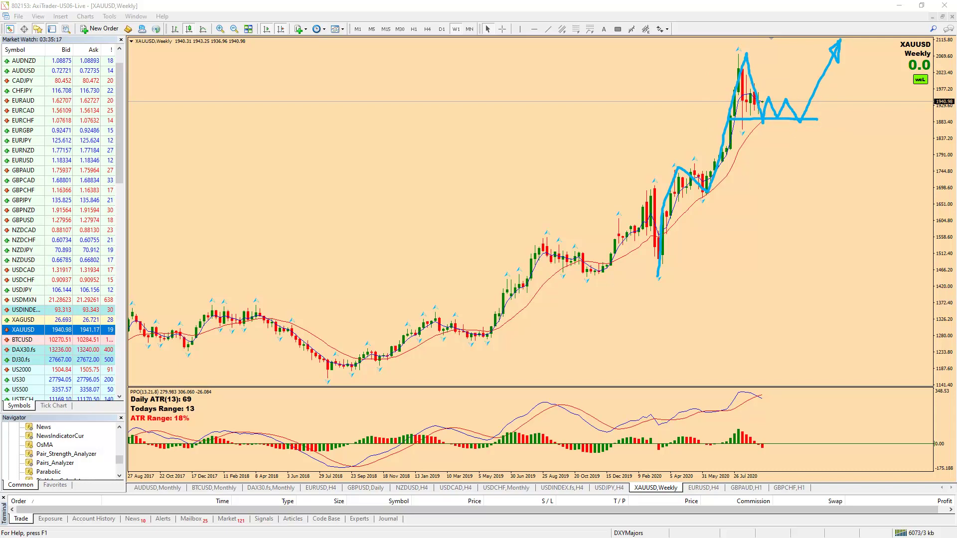
pyautogui.press('Escape')
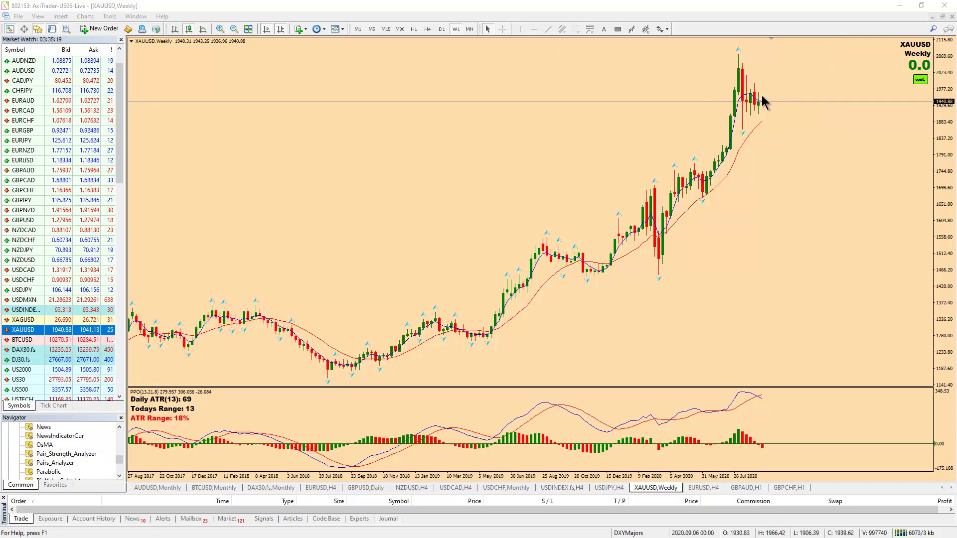
# On the XAUUSD daily chart, draw an August–September triangle with a middle level, circle current price, sketch downward and upward breakouts, and clear the drawings
pyautogui.click(441, 30)
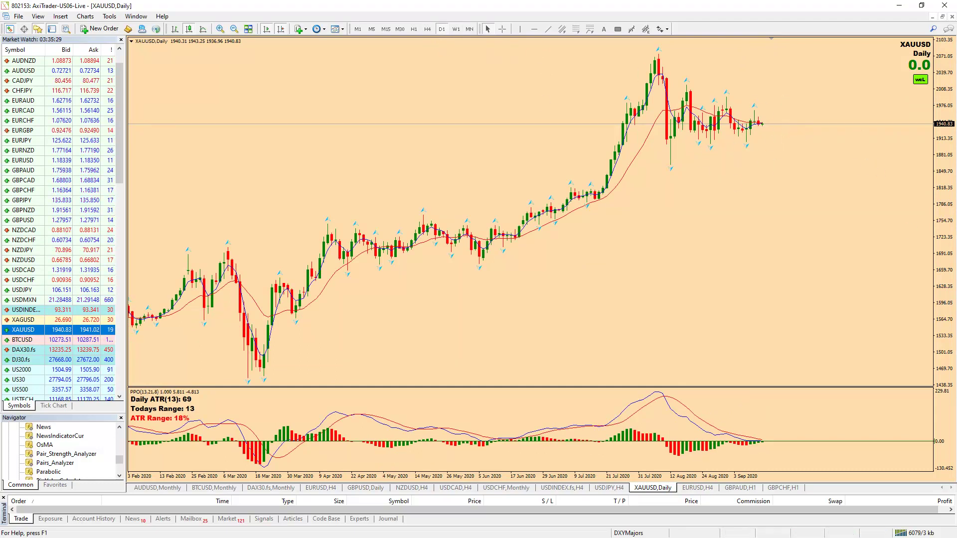
pyautogui.moveTo(679, 75); pyautogui.dragTo(812, 134)
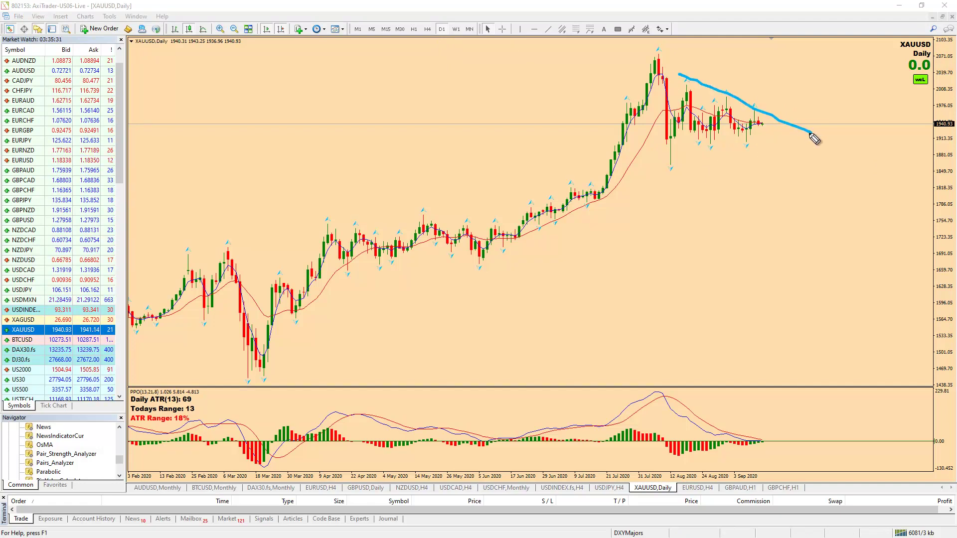
pyautogui.moveTo(649, 168); pyautogui.dragTo(820, 127)
pyautogui.moveTo(657, 124); pyautogui.dragTo(850, 130)
pyautogui.moveTo(740, 135); pyautogui.dragTo(763, 114)
pyautogui.moveTo(758, 149)
pyautogui.mouseDown()
pyautogui.moveTo(777, 131)
pyautogui.moveTo(788, 177)
pyautogui.mouseUp()
pyautogui.moveTo(771, 129); pyautogui.dragTo(790, 85)
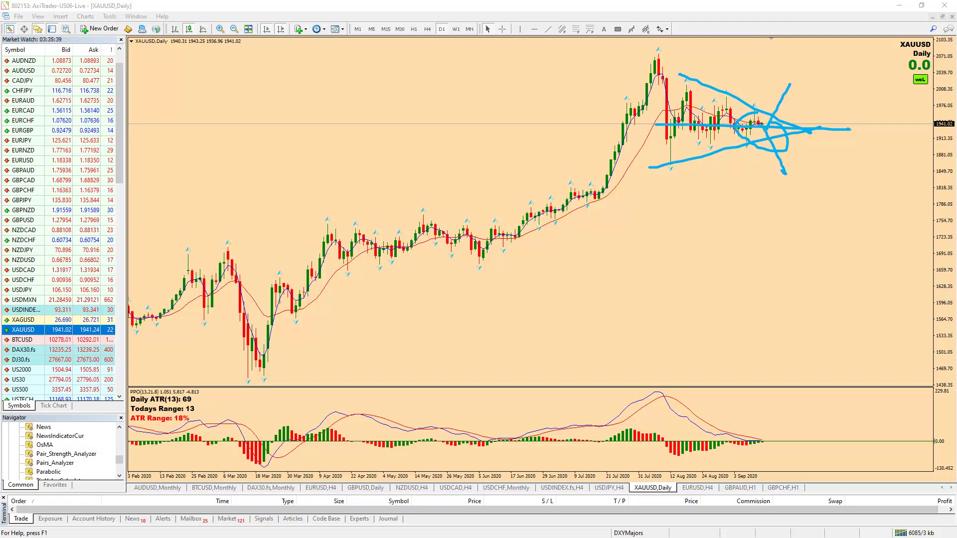
pyautogui.press('Escape')
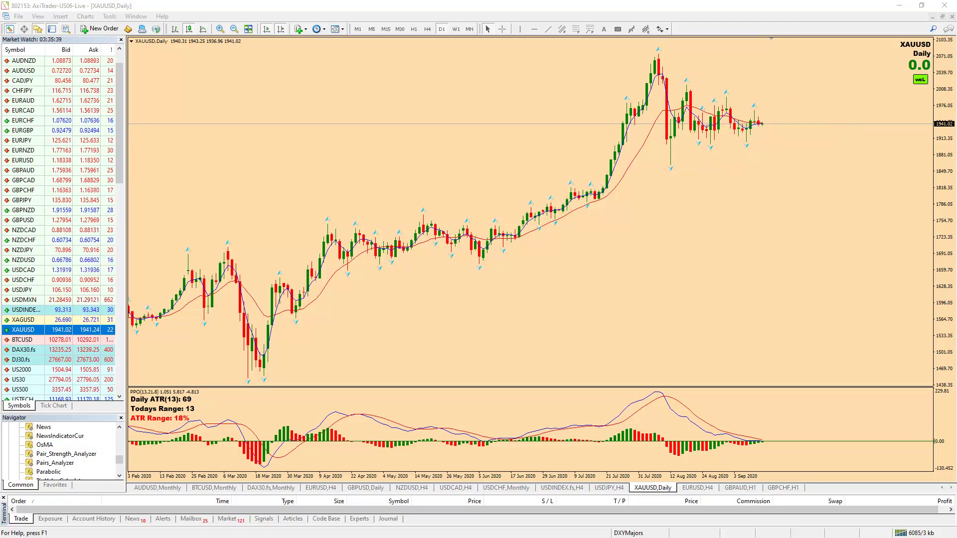
# On the XAUUSD 4-hour chart, draw a narrowing triangle around the August–September price action and two horizontal support lines through its middle
pyautogui.click(427, 29)
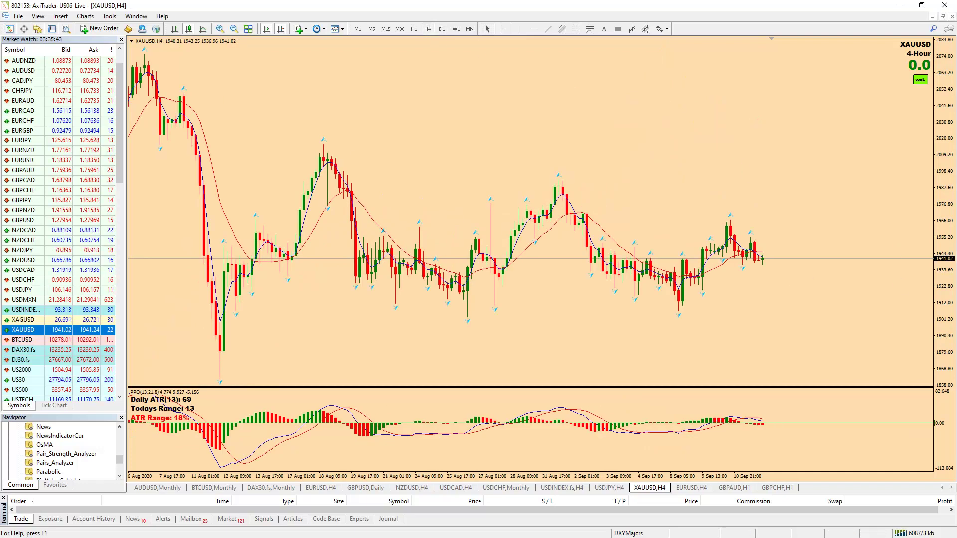
pyautogui.hotkey('ctrl', '2')
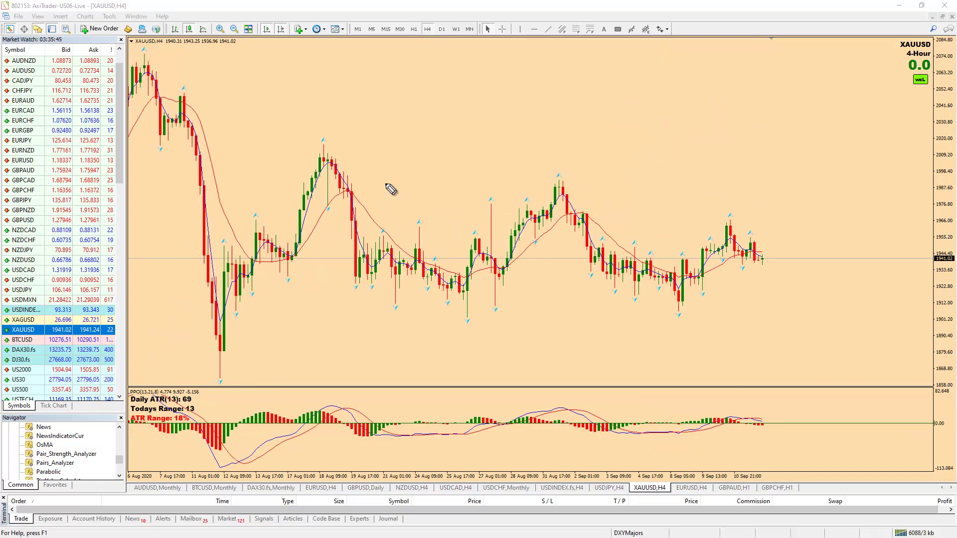
pyautogui.moveTo(277, 129)
pyautogui.mouseDown()
pyautogui.moveTo(384, 136)
pyautogui.moveTo(814, 204)
pyautogui.mouseUp()
pyautogui.moveTo(233, 374); pyautogui.dragTo(881, 295)
pyautogui.moveTo(259, 266); pyautogui.dragTo(810, 275)
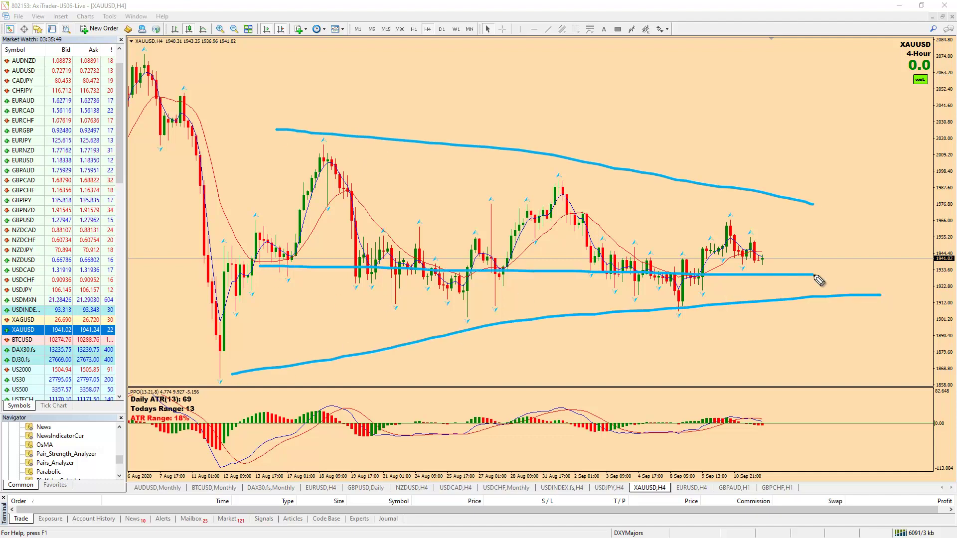
pyautogui.moveTo(593, 270); pyautogui.dragTo(805, 269)
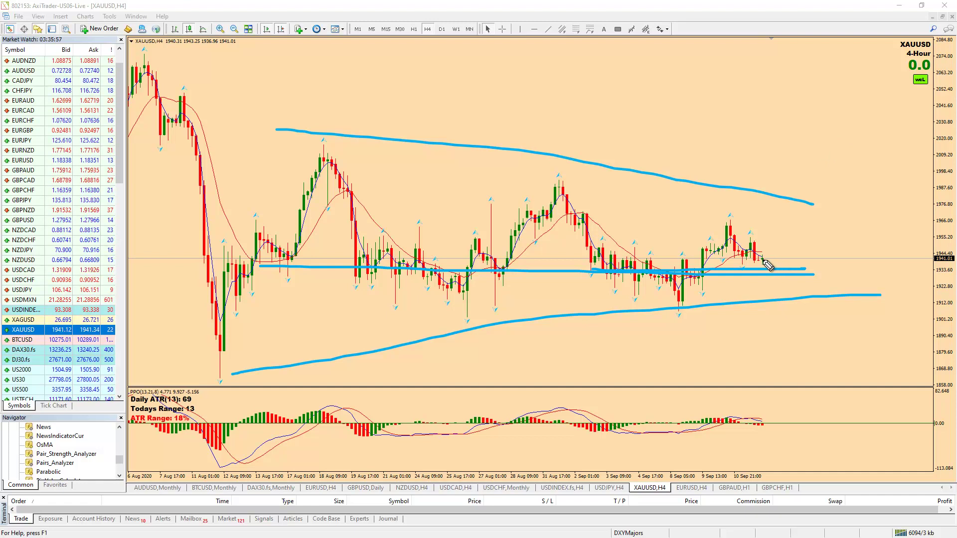
# Sketch a drop below the XAUUSD triangle followed by an upward reversal arrow, undo the projection, and clear the drawings
pyautogui.moveTo(766, 262); pyautogui.dragTo(801, 333)
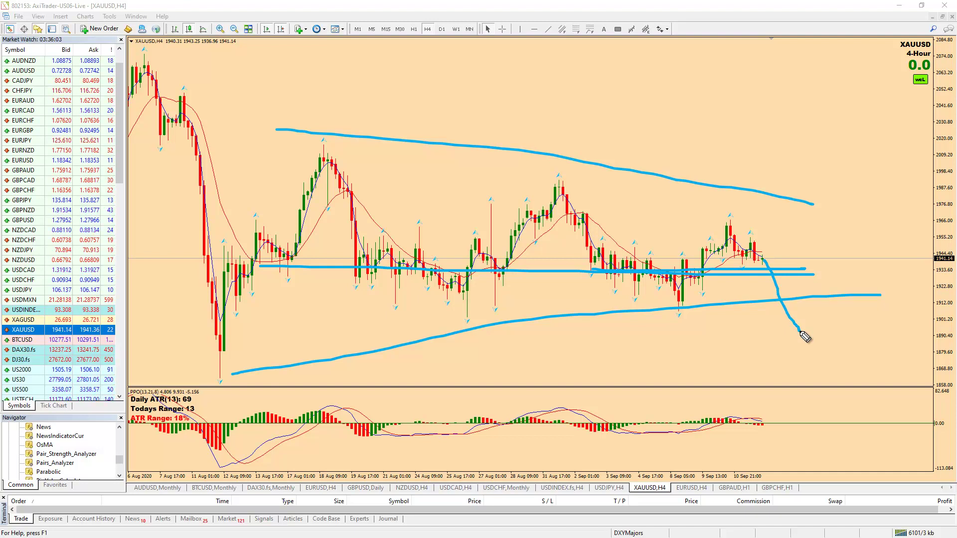
pyautogui.moveTo(801, 335)
pyautogui.mouseDown()
pyautogui.moveTo(836, 208)
pyautogui.moveTo(822, 224)
pyautogui.moveTo(841, 243)
pyautogui.mouseUp()
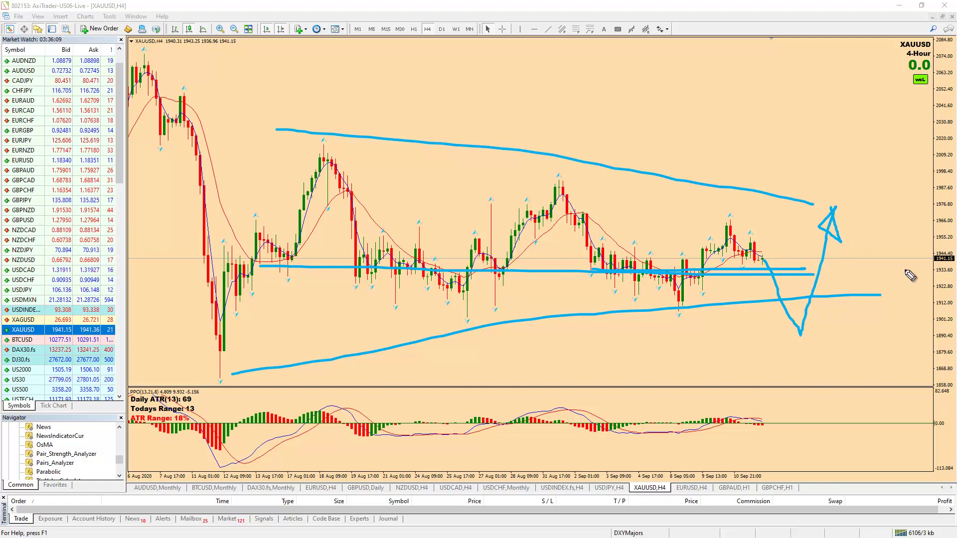
pyautogui.hotkey('ctrl', 'z')
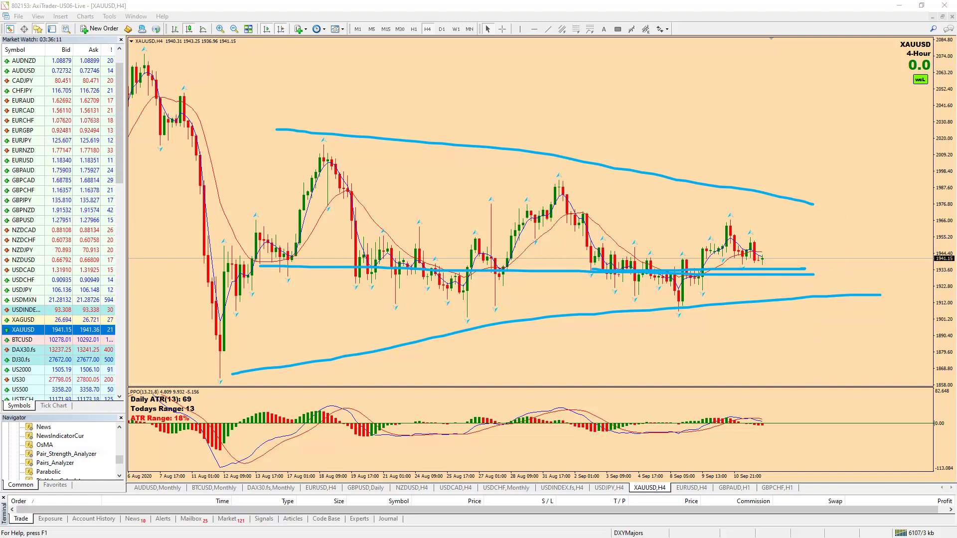
pyautogui.press('Escape')
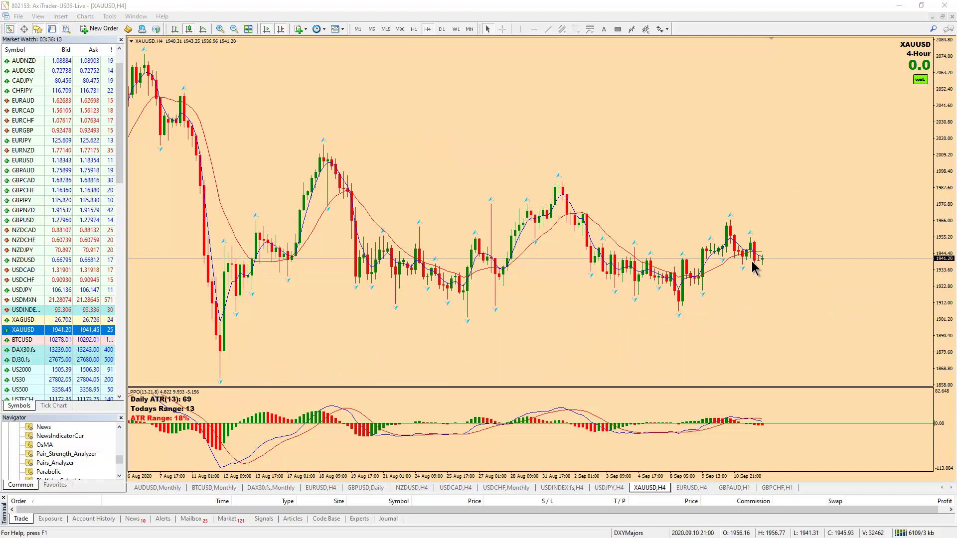
# Trace the latest XAUUSD decline with a lower projection, mark the recent lows, circle the projected drop, and clear the drawings
pyautogui.moveTo(728, 220)
pyautogui.mouseDown()
pyautogui.moveTo(744, 256)
pyautogui.moveTo(754, 243)
pyautogui.moveTo(790, 303)
pyautogui.moveTo(731, 270)
pyautogui.mouseUp()
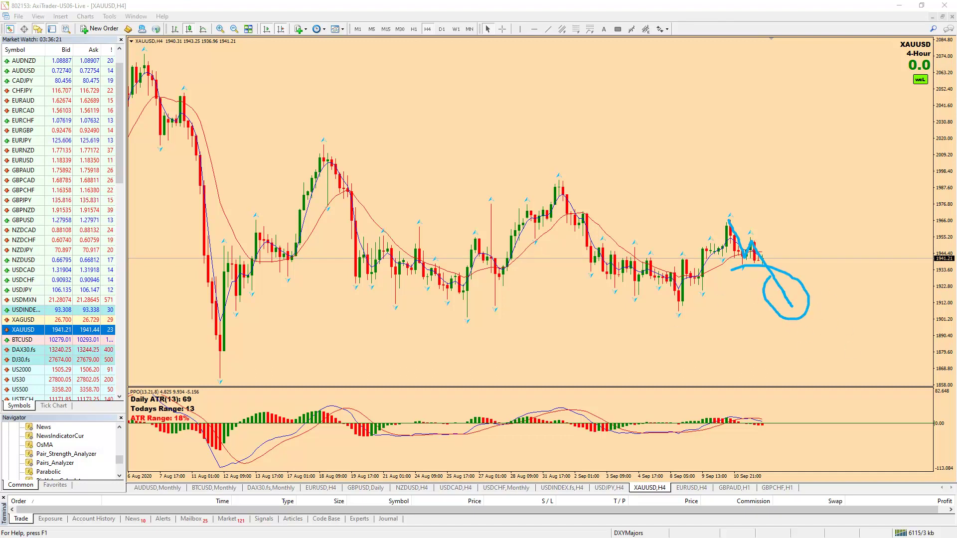
pyautogui.press('Escape')
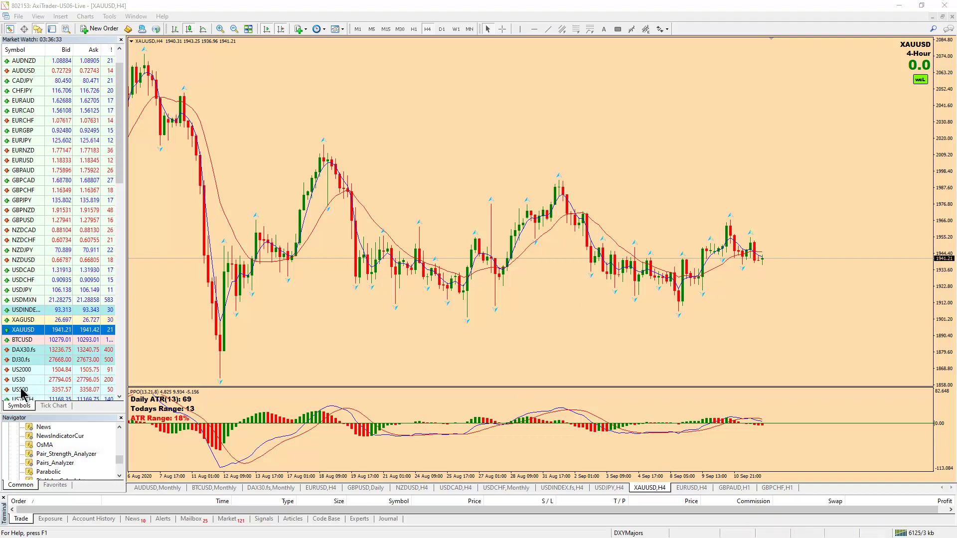
# Load US500 into the XAUUSD chart, show it monthly, mark the early-2020 high with a level line, circle the latest candles, and clear the drawings
pyautogui.moveTo(19, 391); pyautogui.dragTo(417, 267)
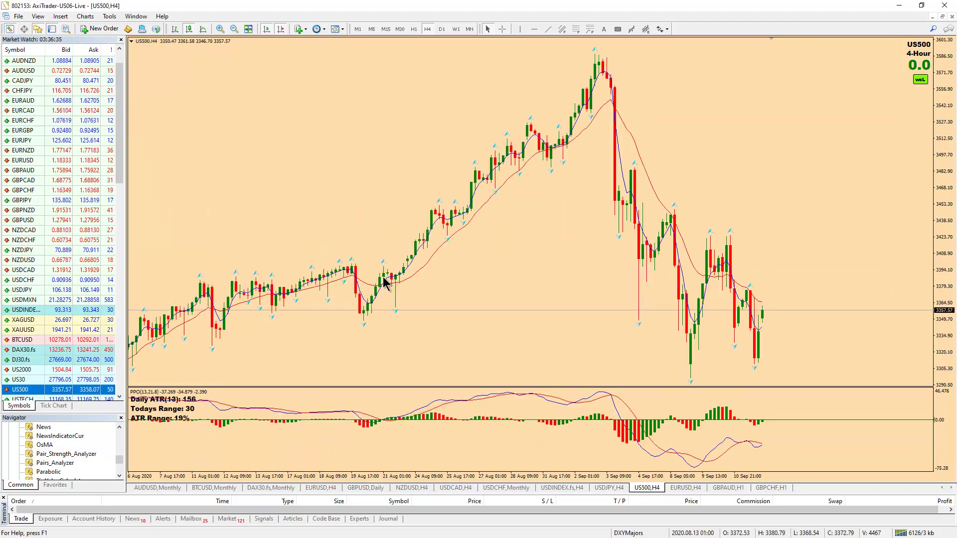
pyautogui.click(469, 29)
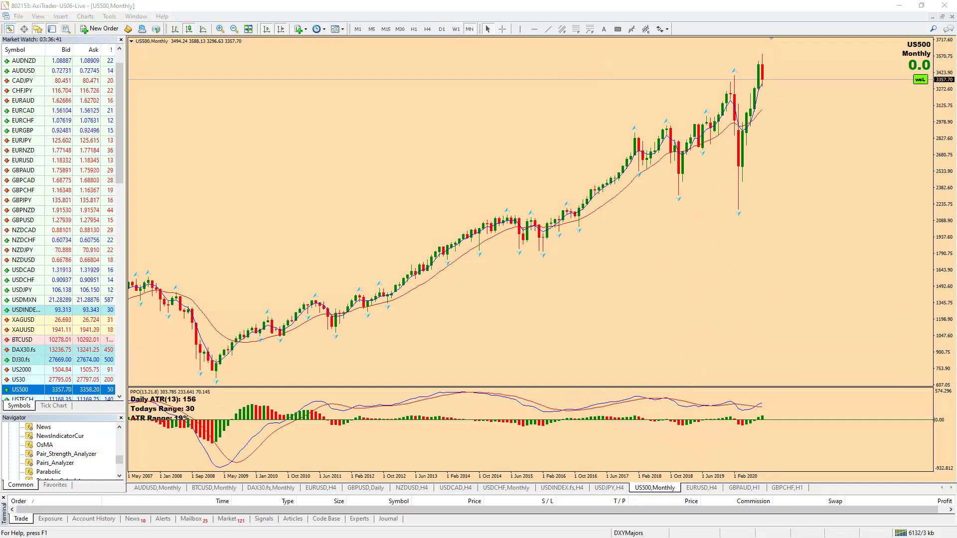
pyautogui.moveTo(708, 77)
pyautogui.mouseDown()
pyautogui.moveTo(816, 78)
pyautogui.moveTo(761, 53)
pyautogui.moveTo(763, 64)
pyautogui.mouseUp()
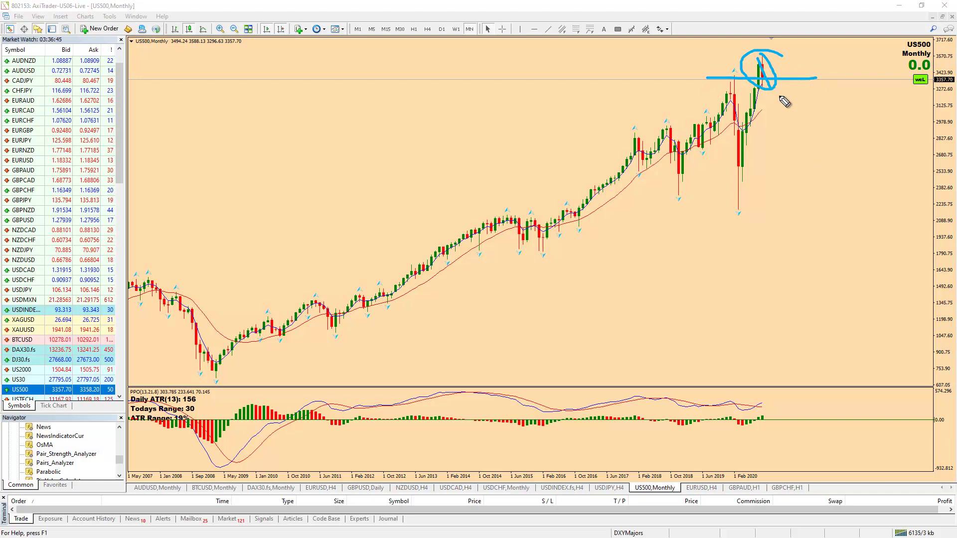
pyautogui.press('Escape')
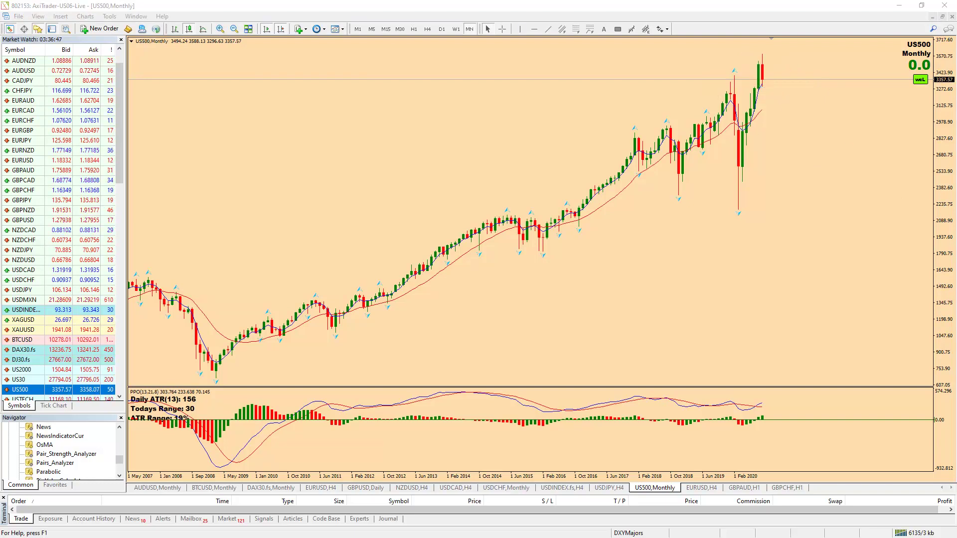
# View US500 weekly and daily, trace the latest September swings on the 4-hour chart with upward and downward projections, and clear the drawings
pyautogui.click(456, 28)
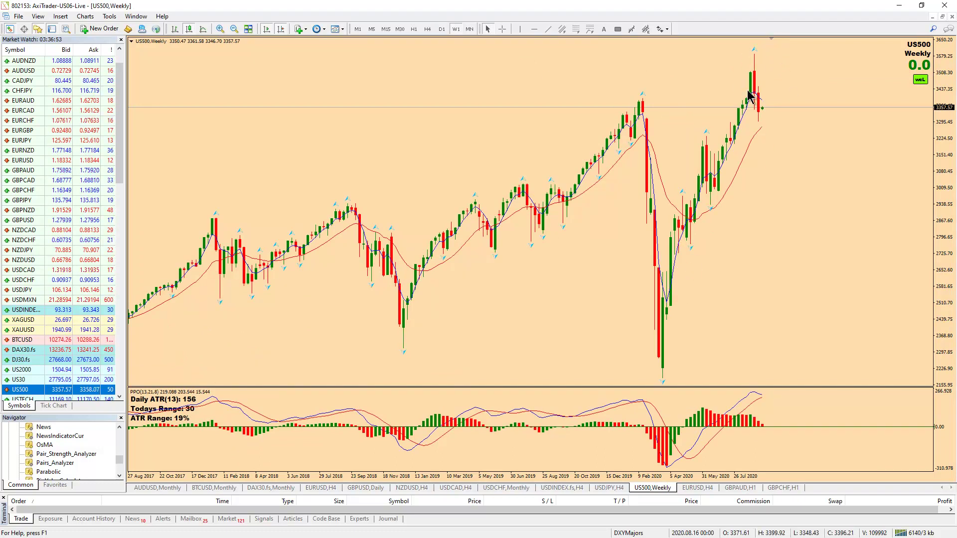
pyautogui.click(442, 29)
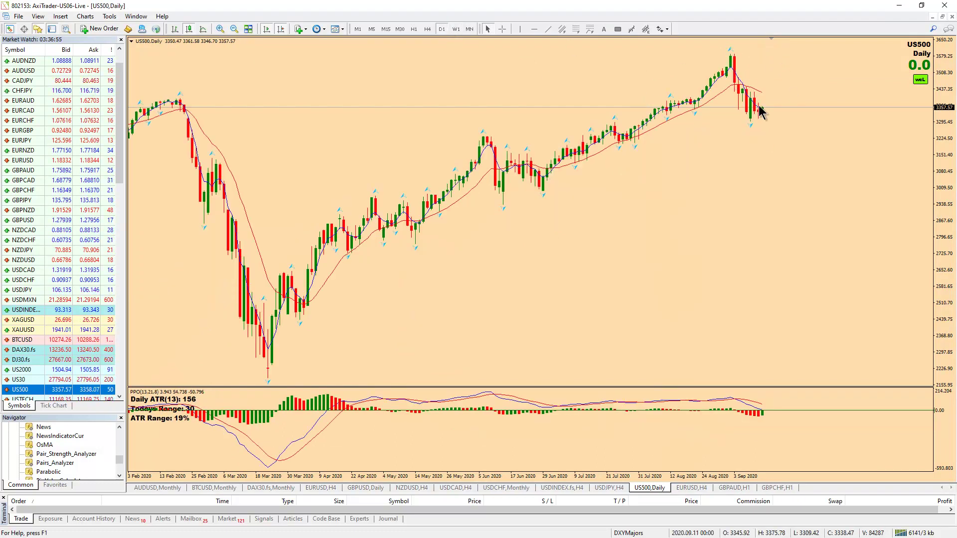
pyautogui.click(428, 28)
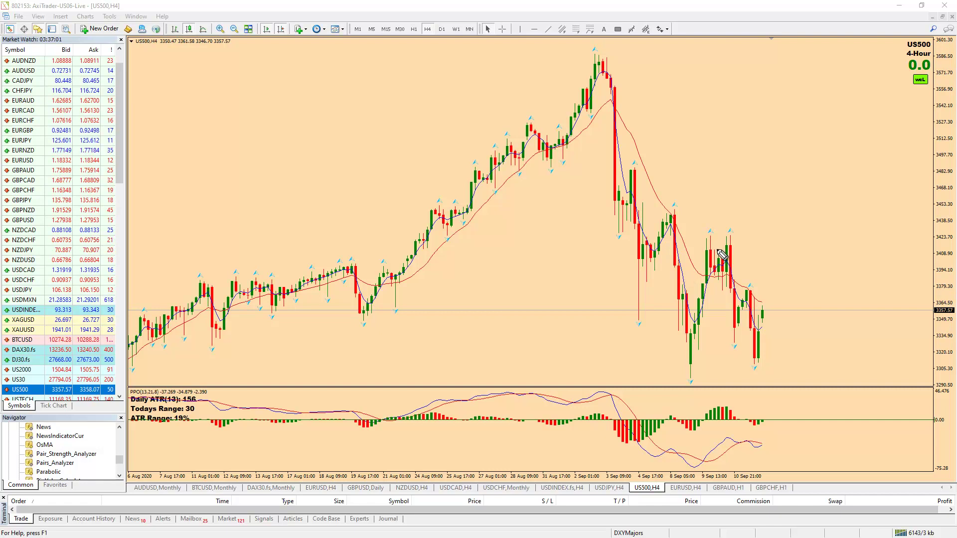
pyautogui.moveTo(728, 240)
pyautogui.mouseDown()
pyautogui.moveTo(761, 344)
pyautogui.moveTo(766, 316)
pyautogui.mouseUp()
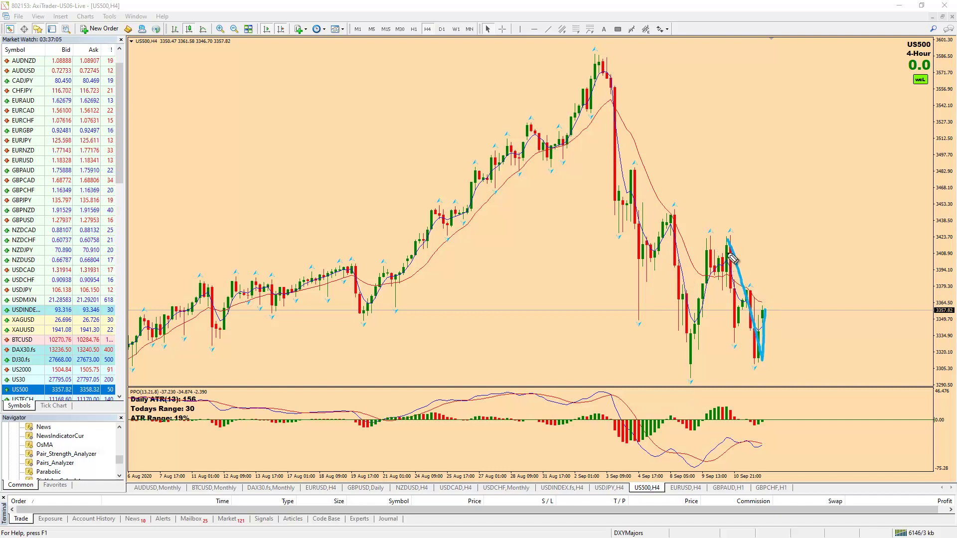
pyautogui.moveTo(728, 242)
pyautogui.mouseDown()
pyautogui.moveTo(738, 335)
pyautogui.moveTo(749, 291)
pyautogui.moveTo(761, 366)
pyautogui.moveTo(762, 325)
pyautogui.moveTo(790, 314)
pyautogui.moveTo(772, 321)
pyautogui.moveTo(795, 248)
pyautogui.moveTo(778, 322)
pyautogui.moveTo(789, 391)
pyautogui.mouseUp()
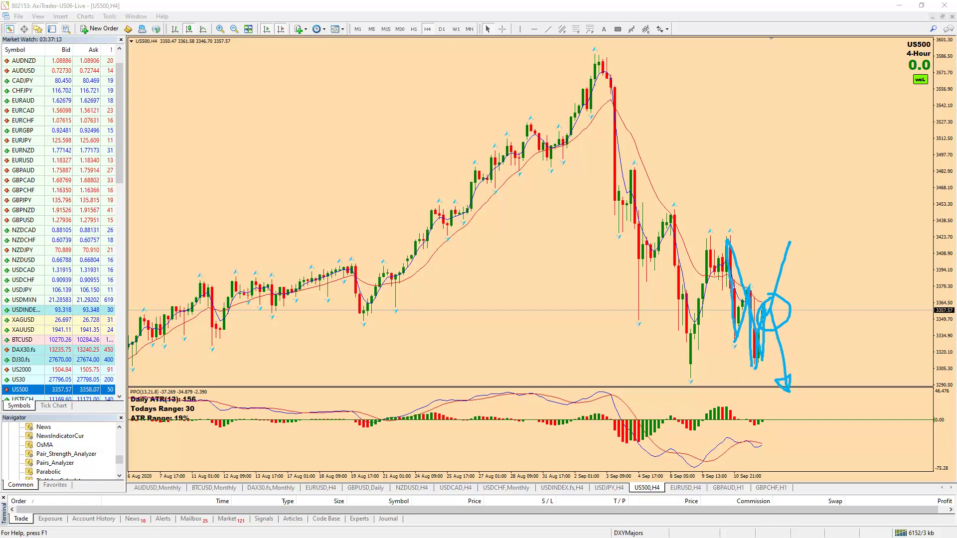
pyautogui.press('Escape')
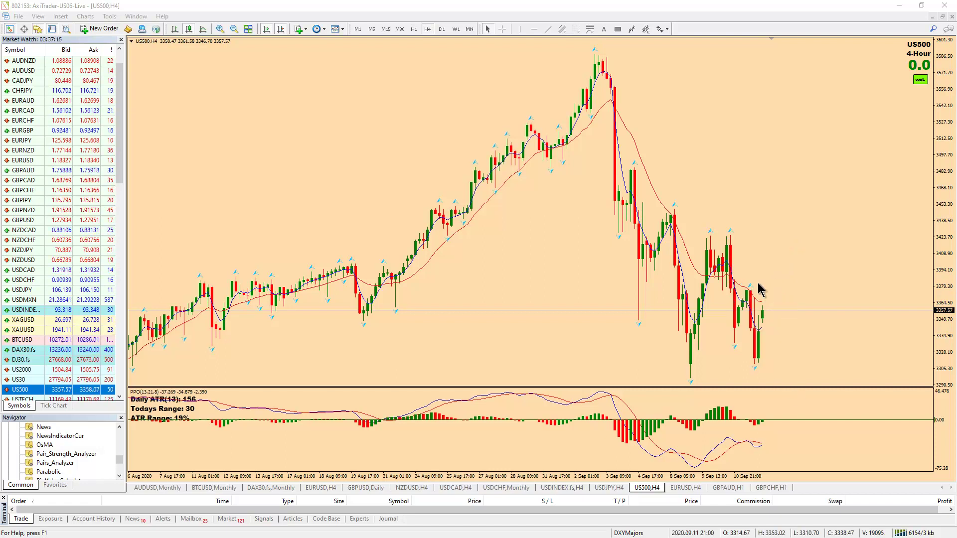
# On the US500 1-hour chart, sketch a rally from current price through a level line along the 9–10 September highs, and clear the drawings
pyautogui.click(414, 29)
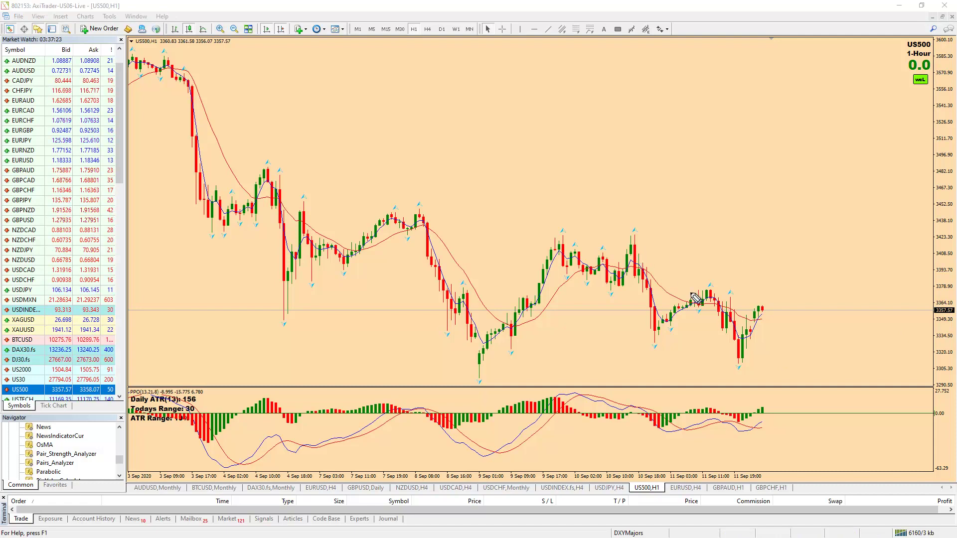
pyautogui.moveTo(766, 308); pyautogui.dragTo(781, 278)
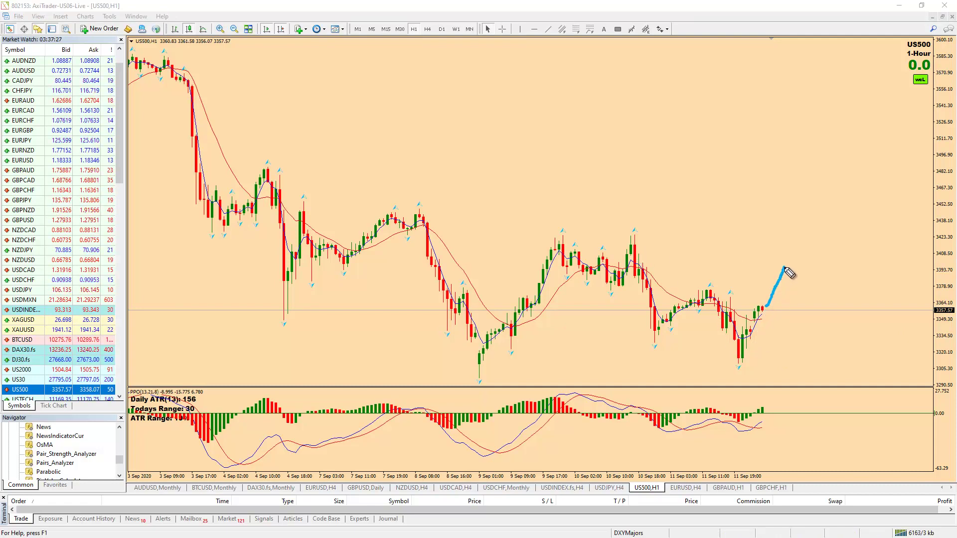
pyautogui.moveTo(785, 268); pyautogui.dragTo(787, 260)
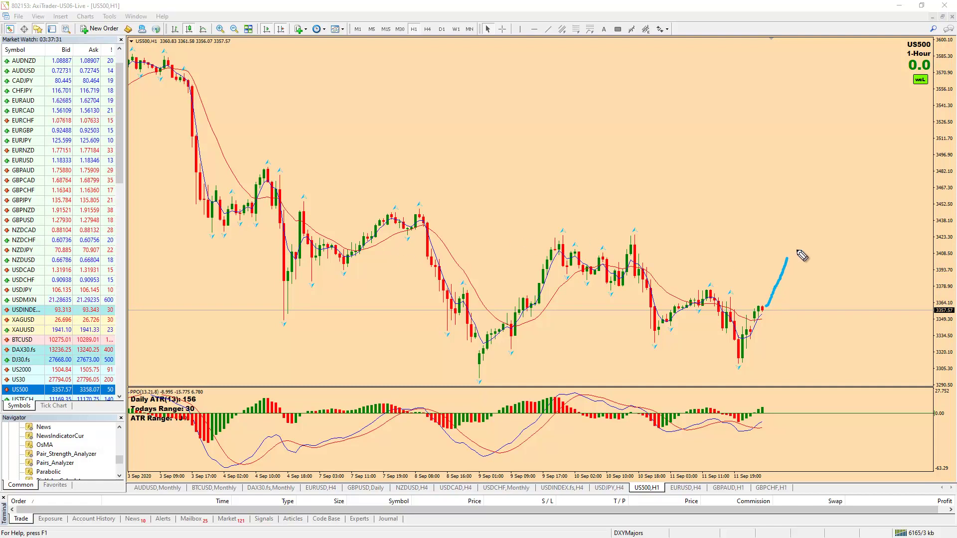
pyautogui.moveTo(787, 261); pyautogui.dragTo(801, 201)
pyautogui.moveTo(550, 249); pyautogui.dragTo(868, 232)
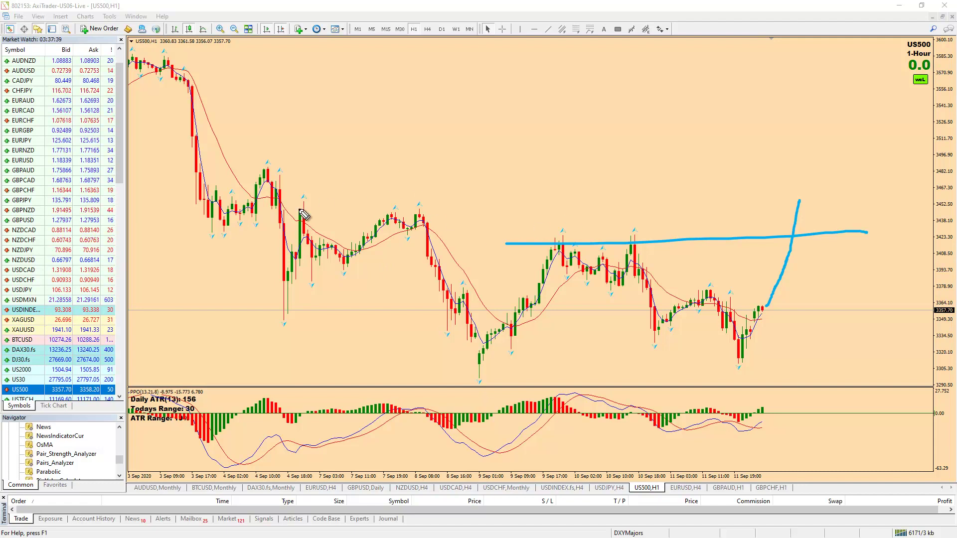
pyautogui.press('Escape')
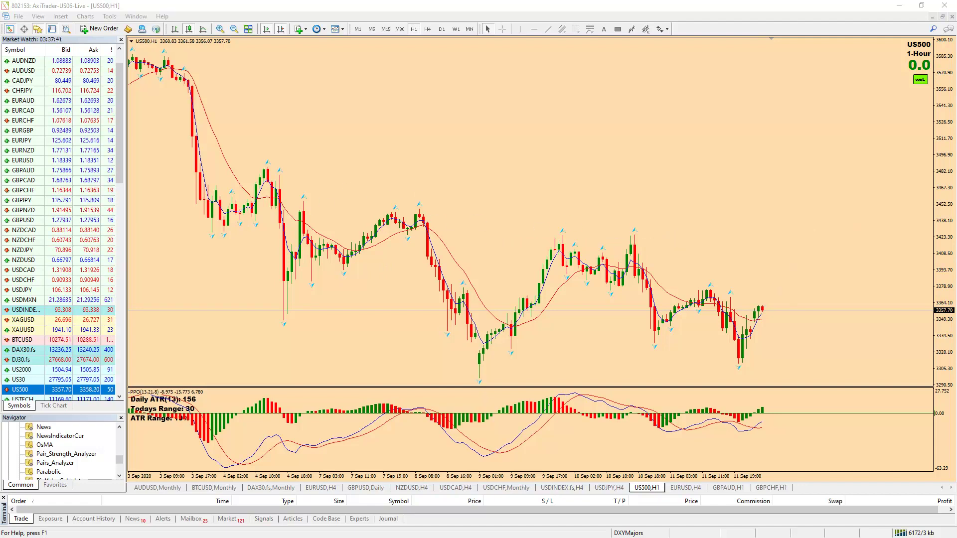